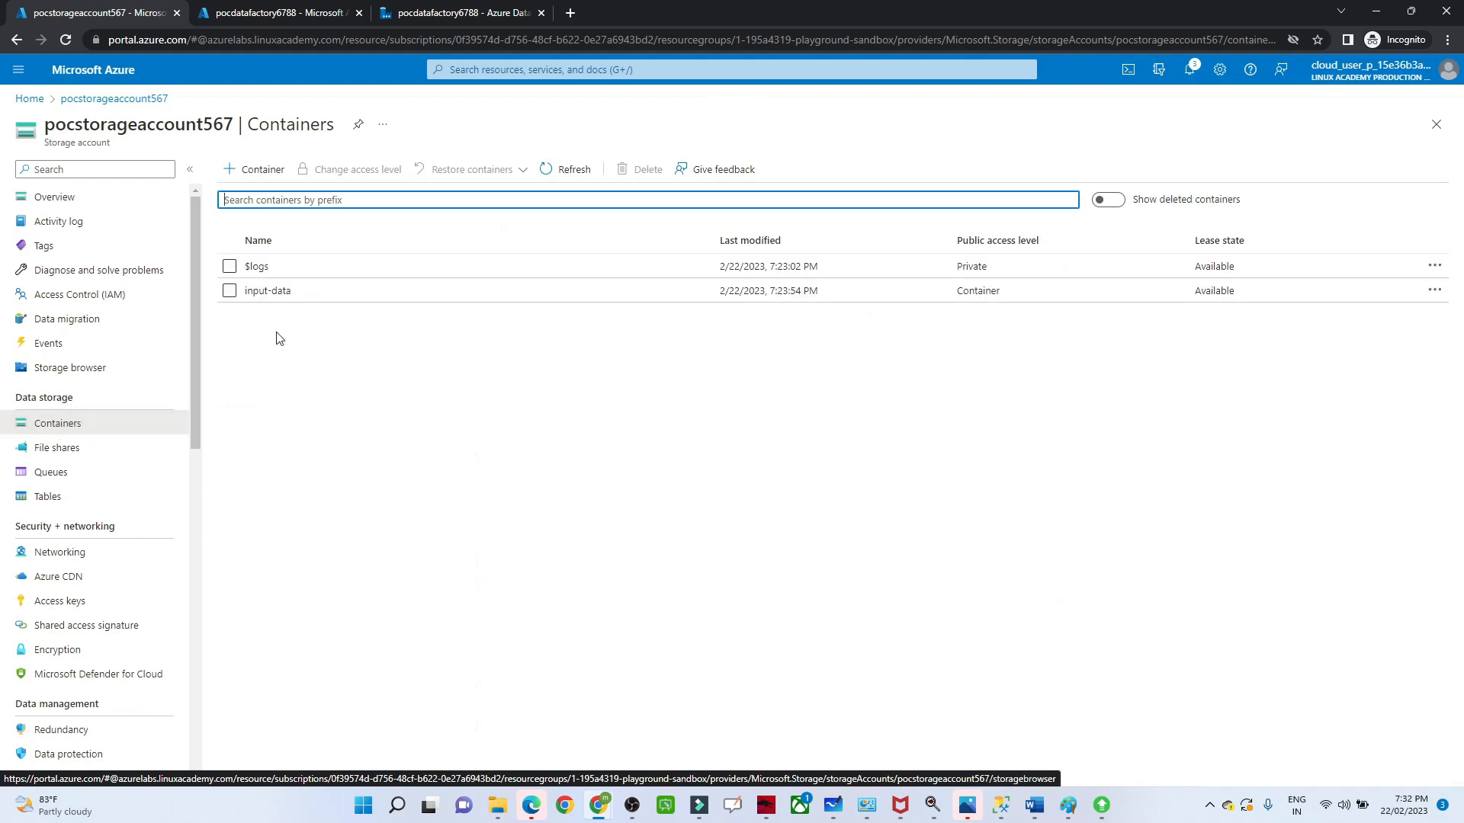
# Step: Open the input-data container to view its blobs and switch to Azure Data Factory Studio for pocdatafactory6788
pyautogui.click(268, 297)
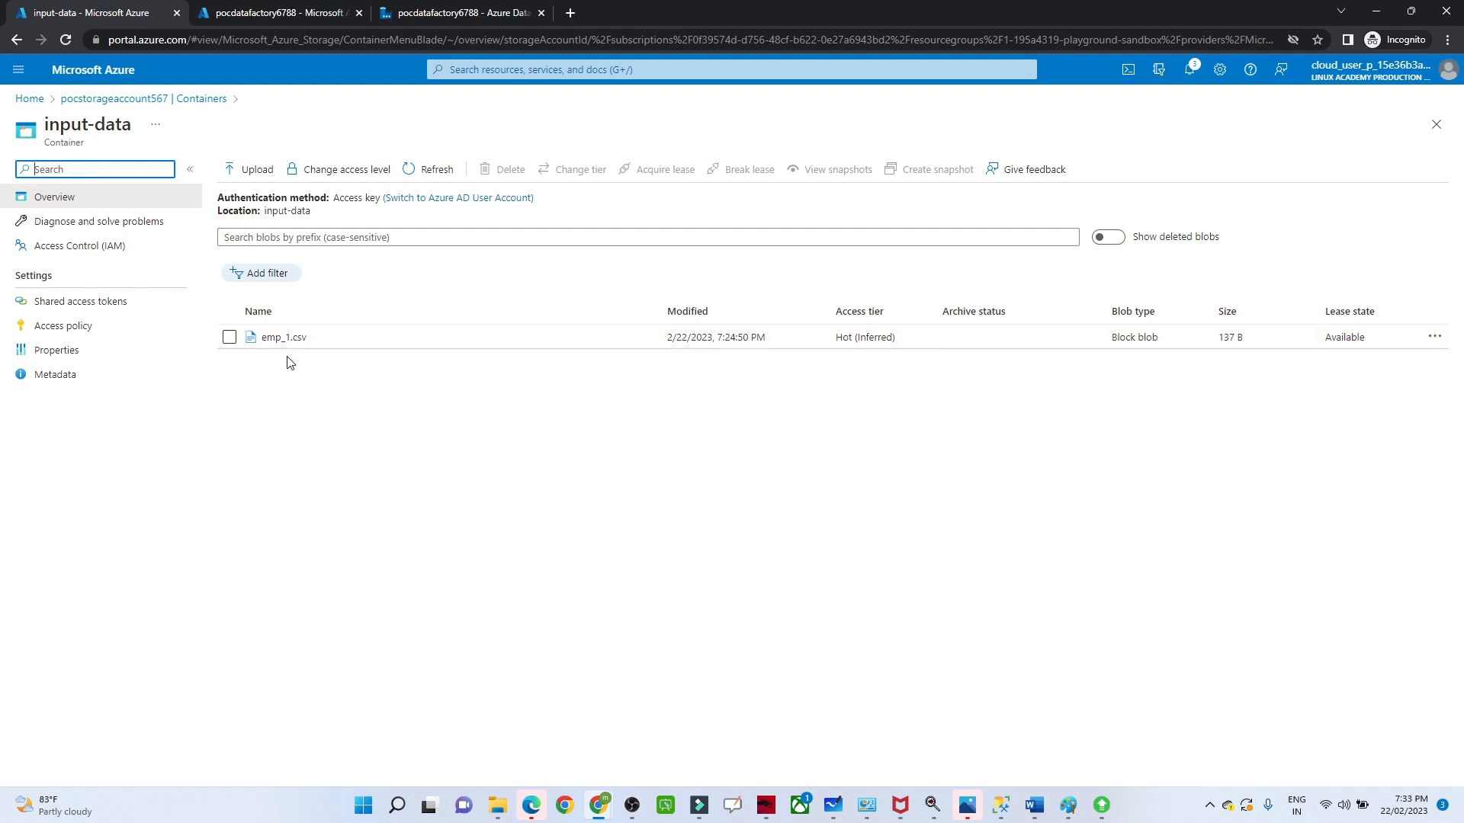
pyautogui.click(262, 7)
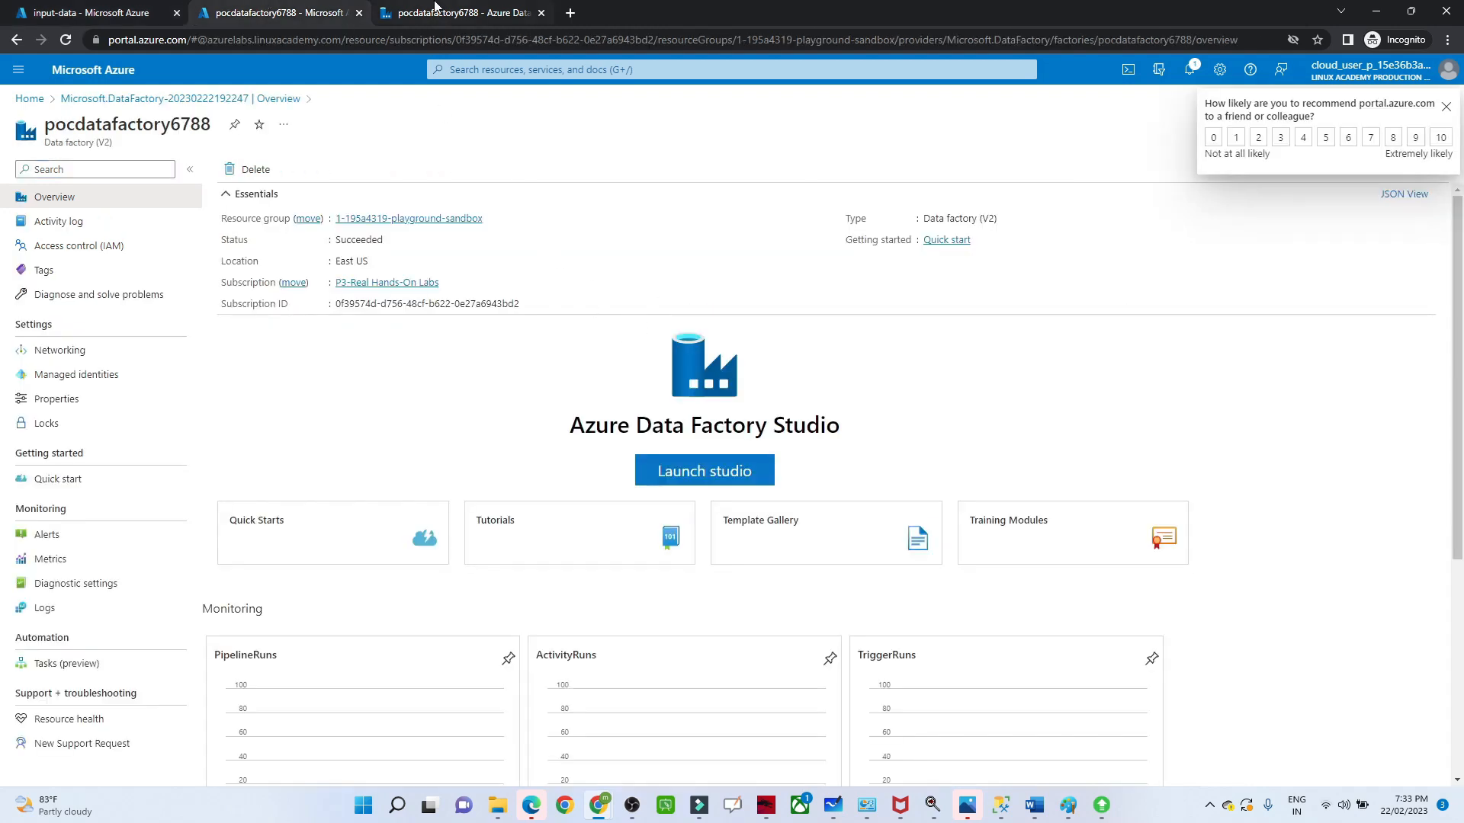
pyautogui.click(436, 8)
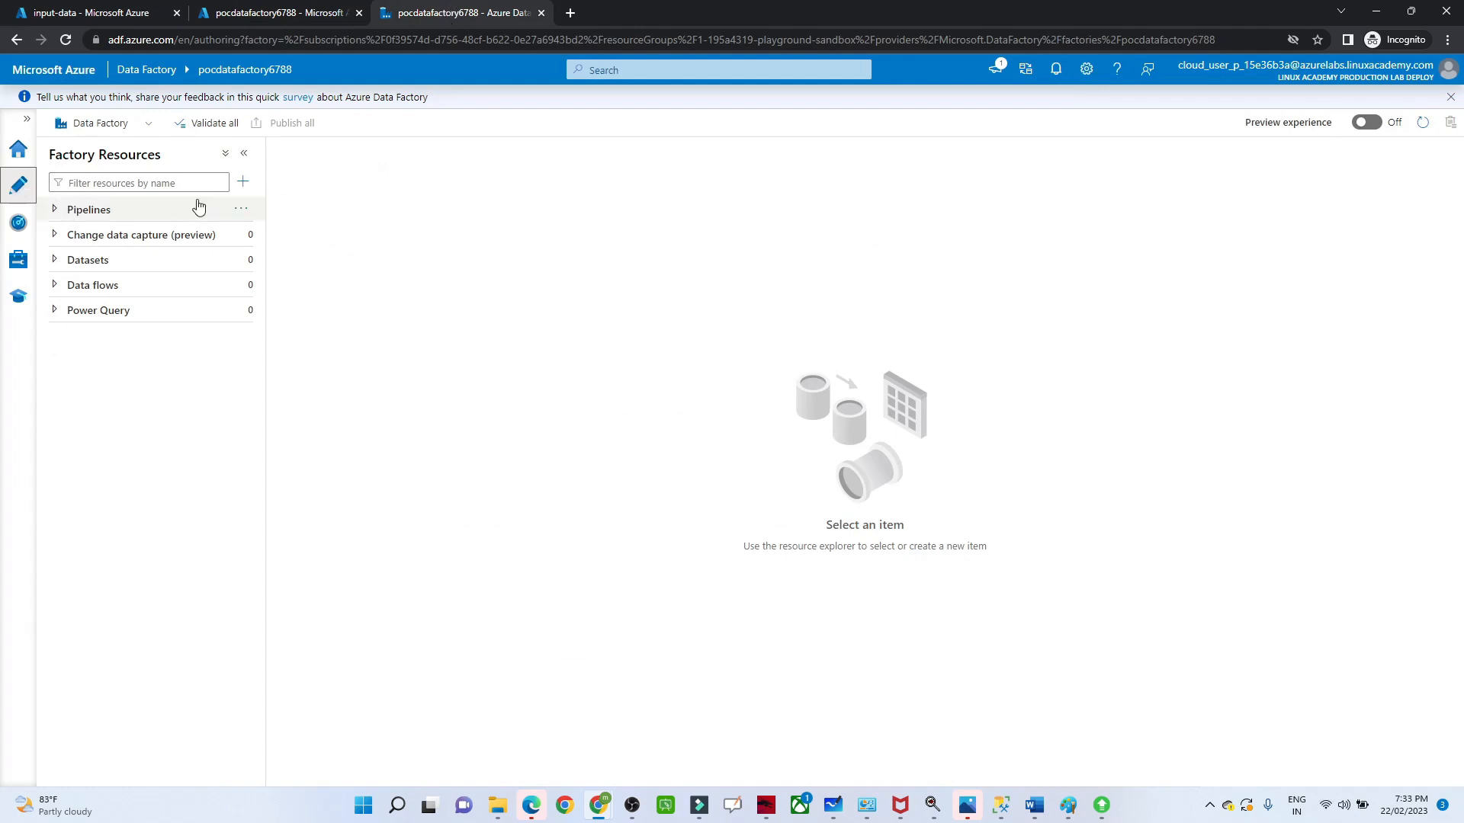
# Step: Create a new pipeline and add a Delete activity named "Delete input data" to its canvas
pyautogui.click(240, 215)
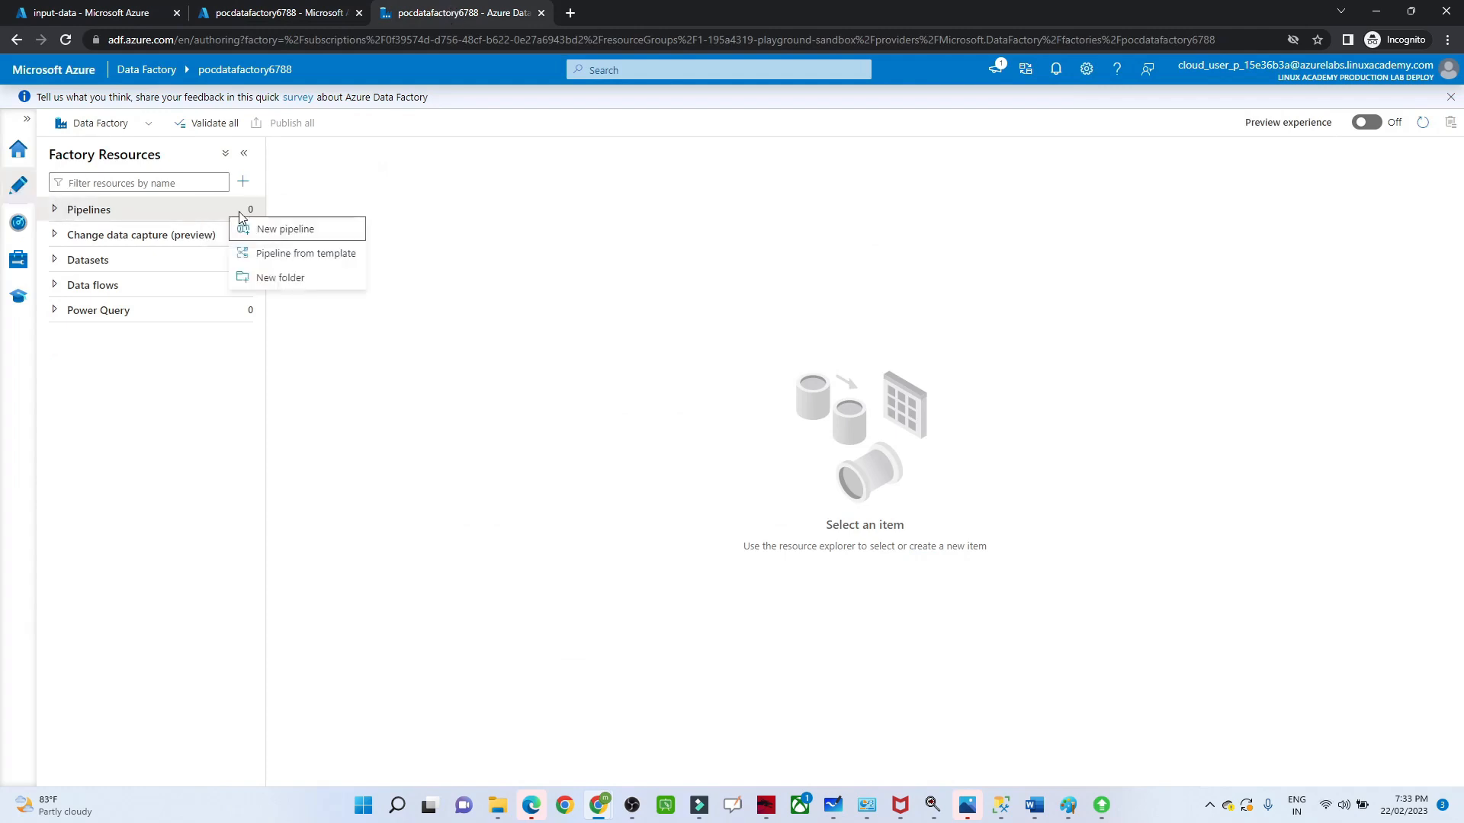
pyautogui.click(262, 230)
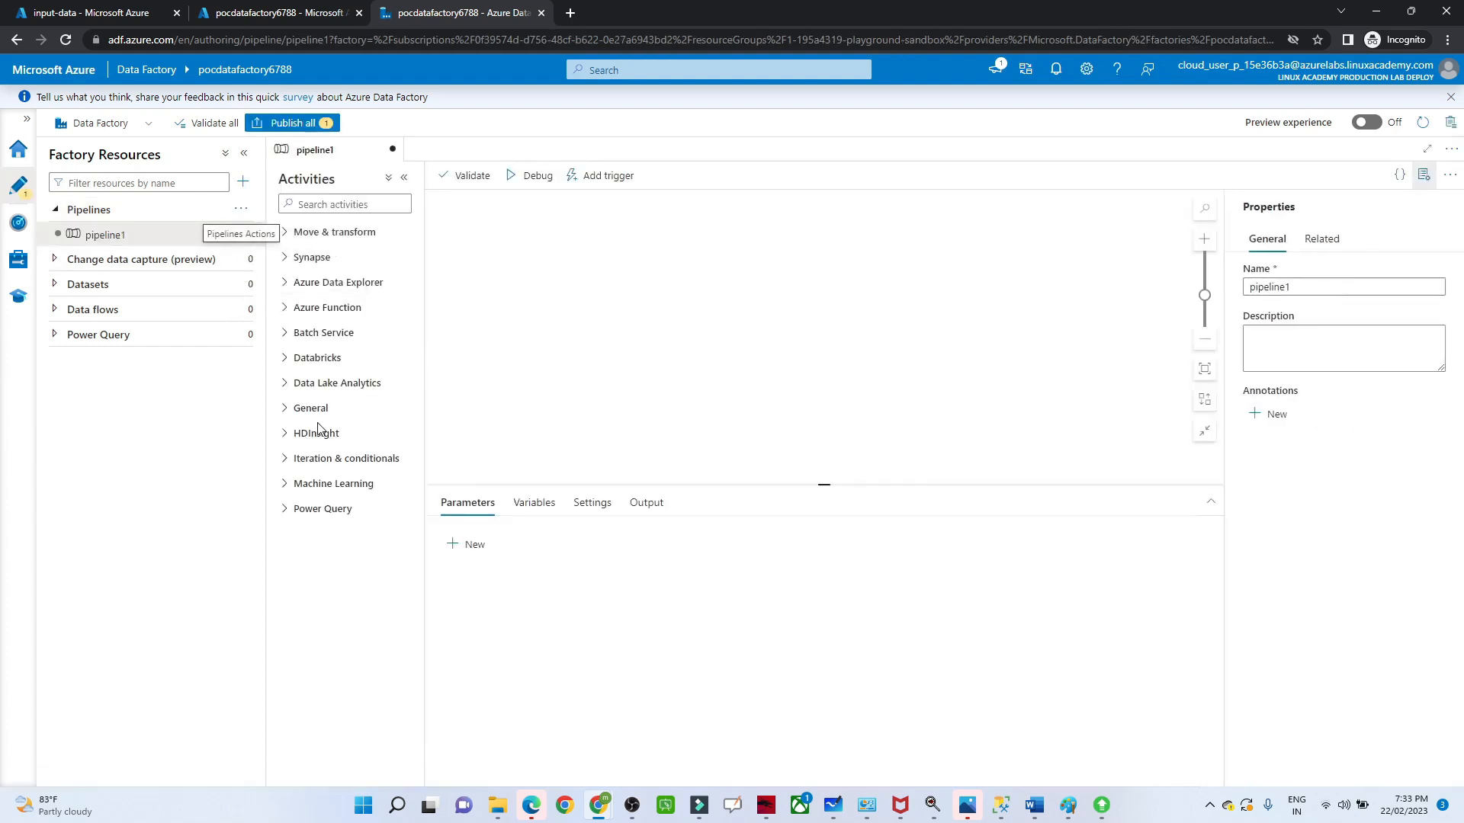
pyautogui.click(288, 237)
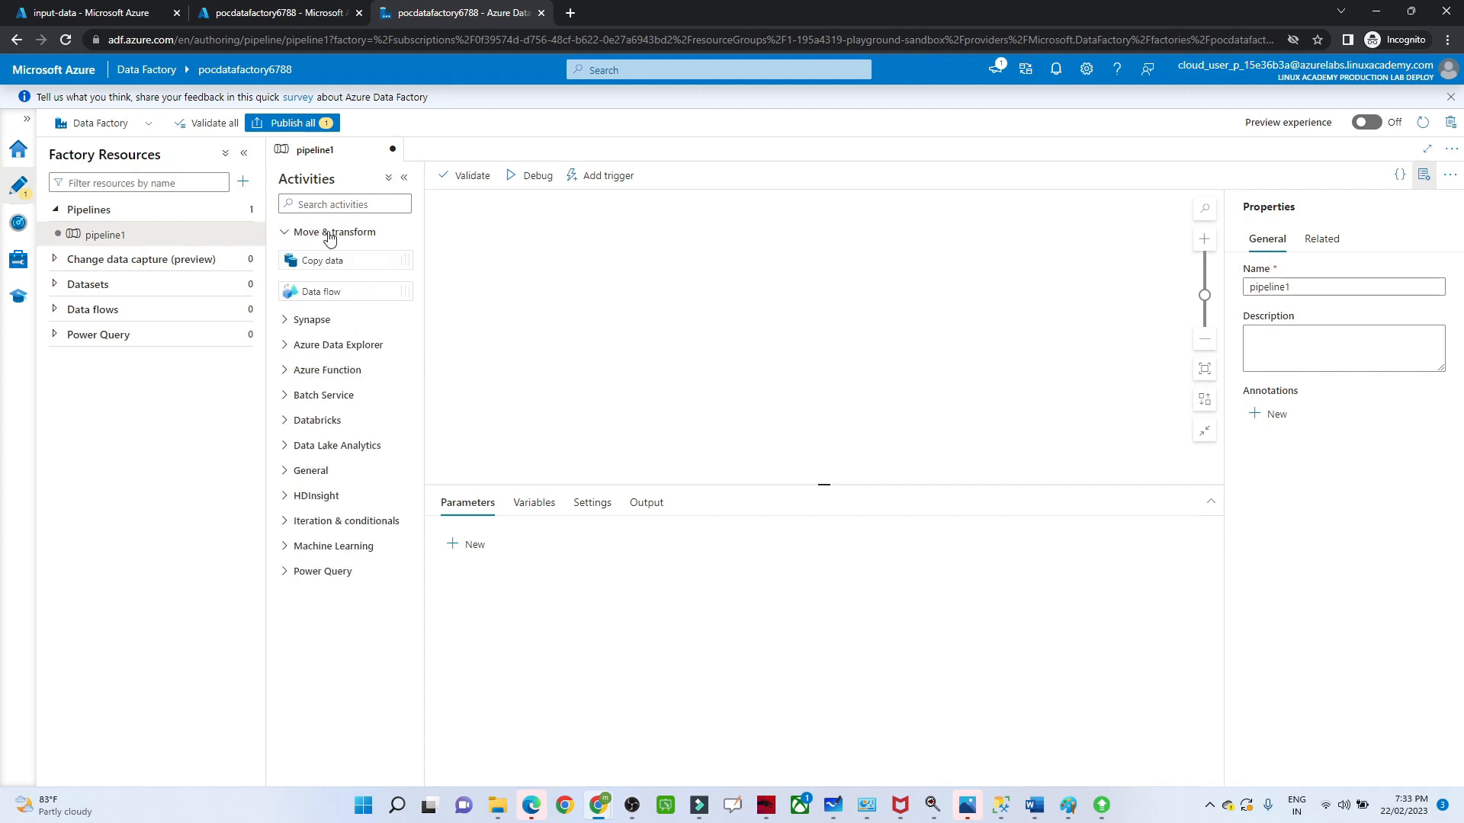
pyautogui.click(288, 476)
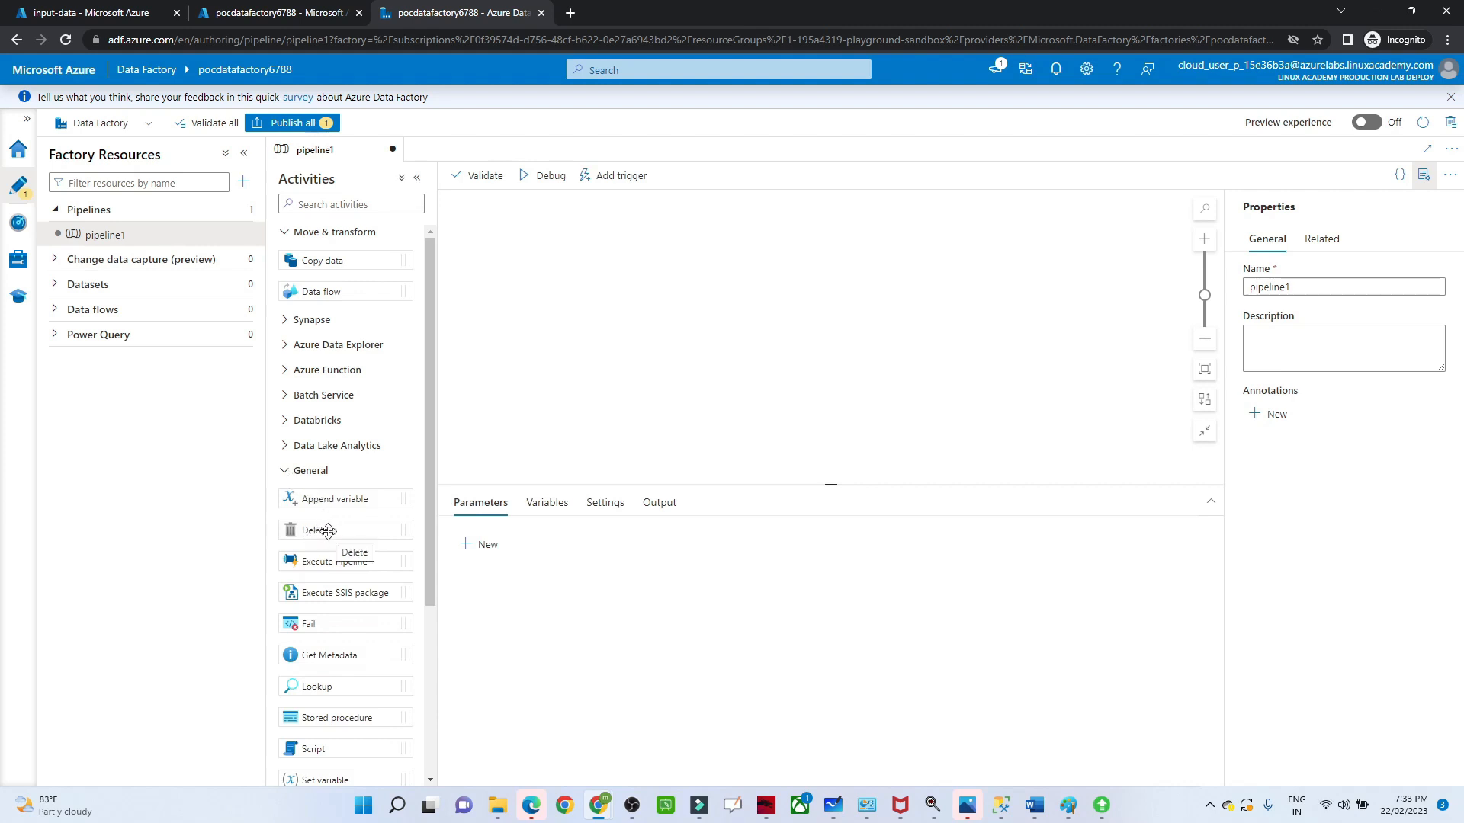
pyautogui.moveTo(328, 532); pyautogui.dragTo(741, 318)
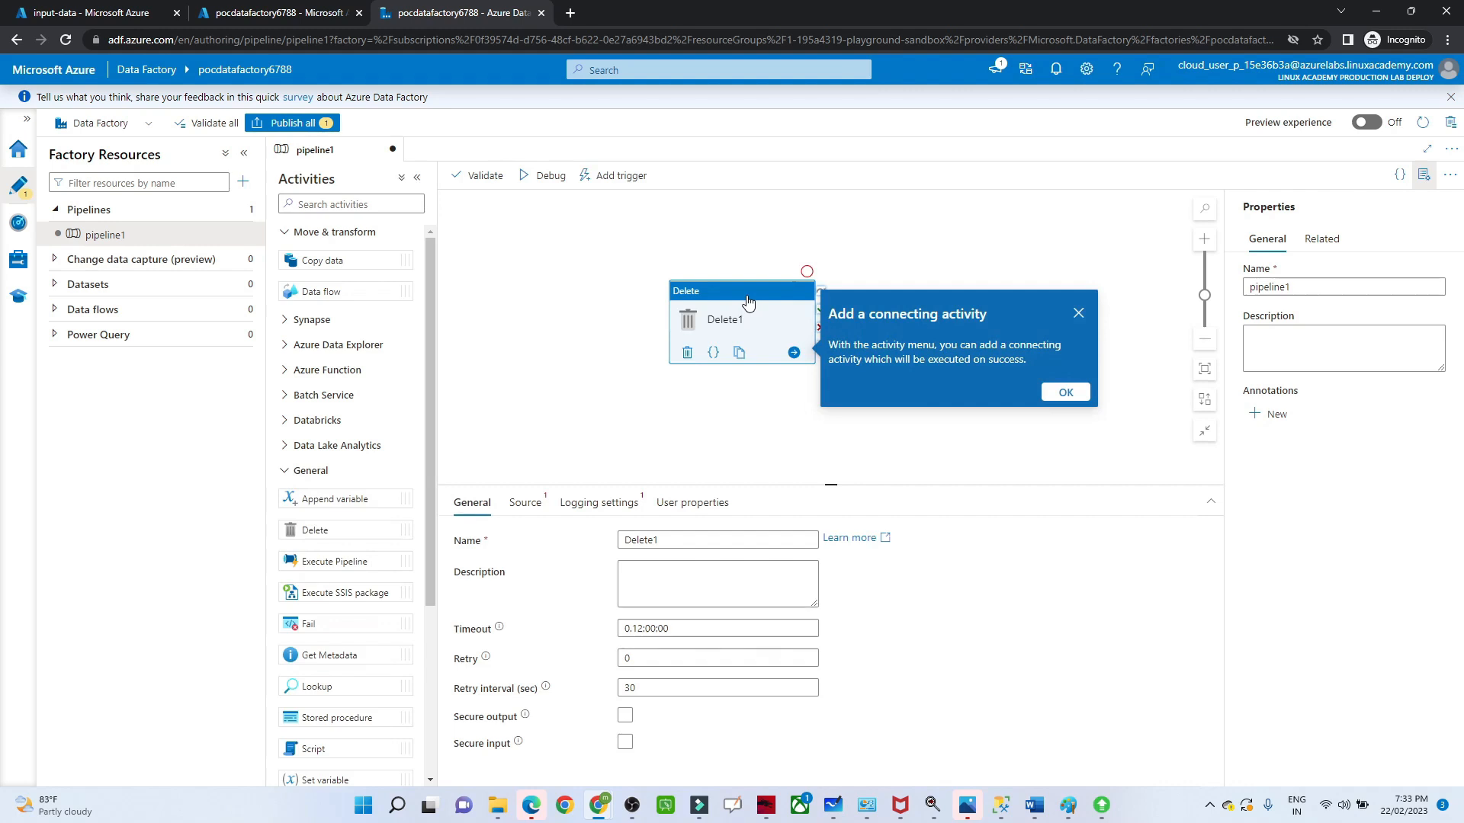
pyautogui.click(671, 540)
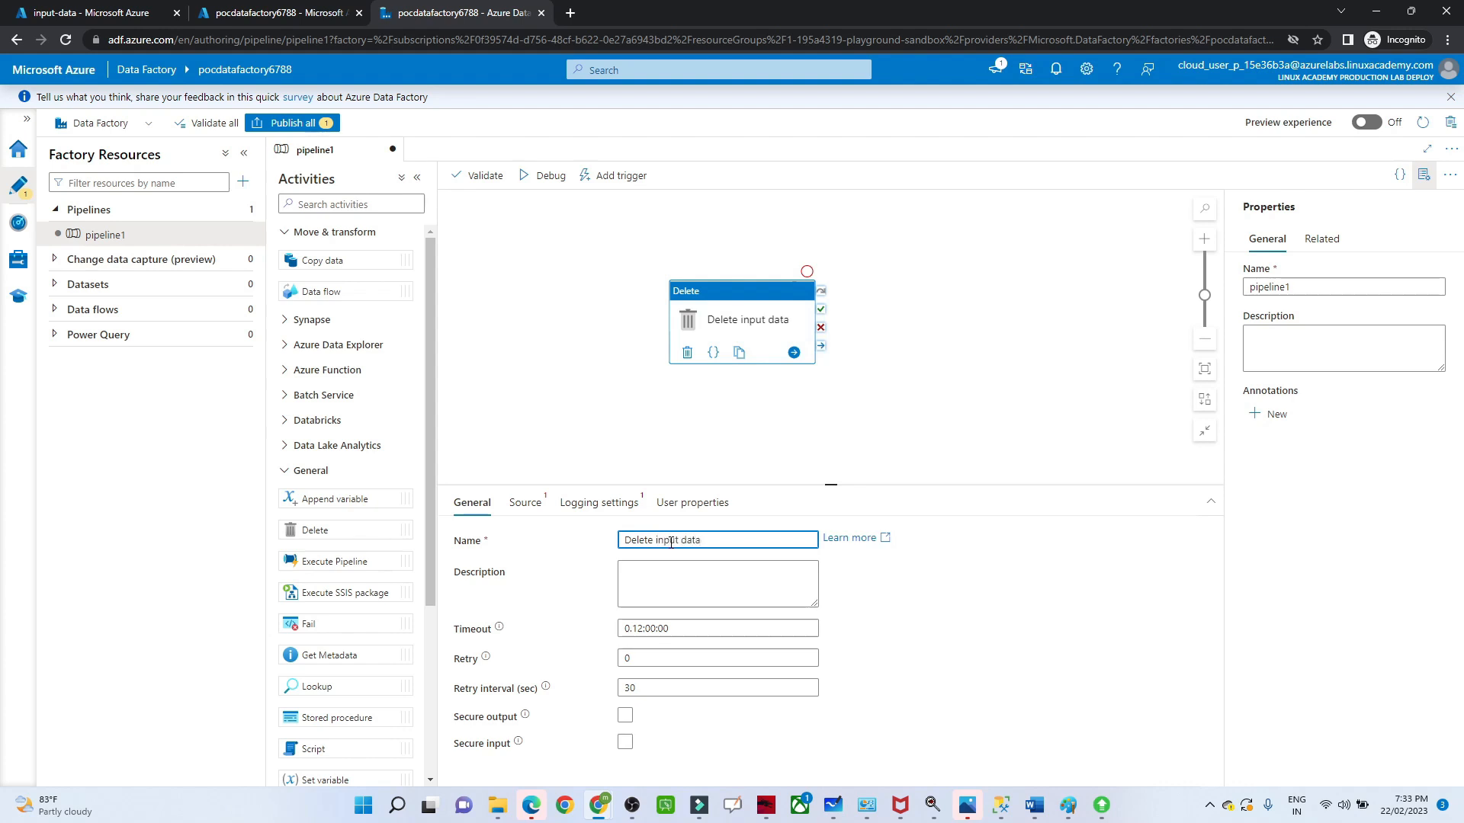
# Step: Start a new Azure Blob Storage dataset as the source of the Delete activity
pyautogui.click(520, 505)
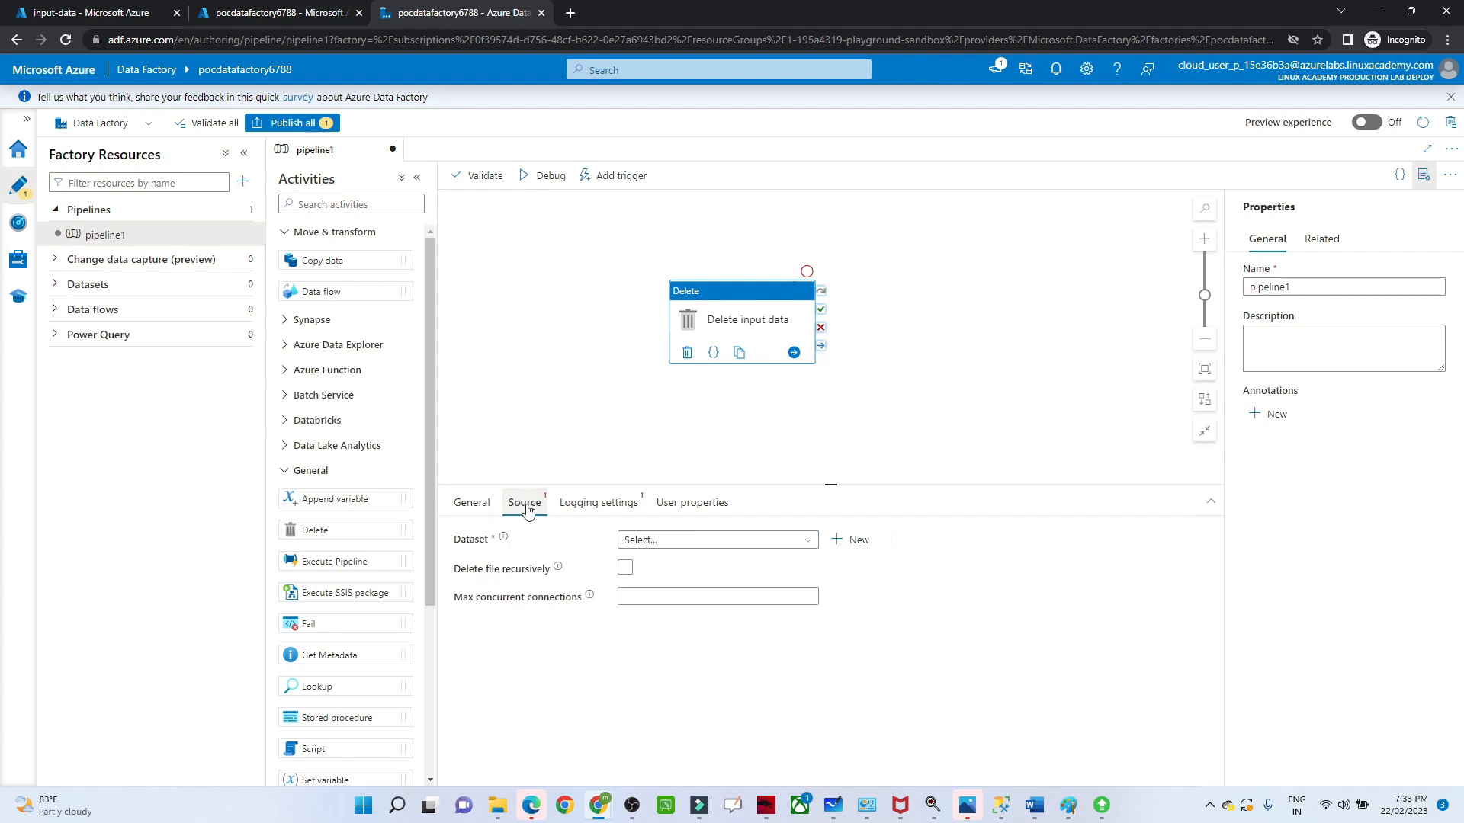
pyautogui.click(850, 541)
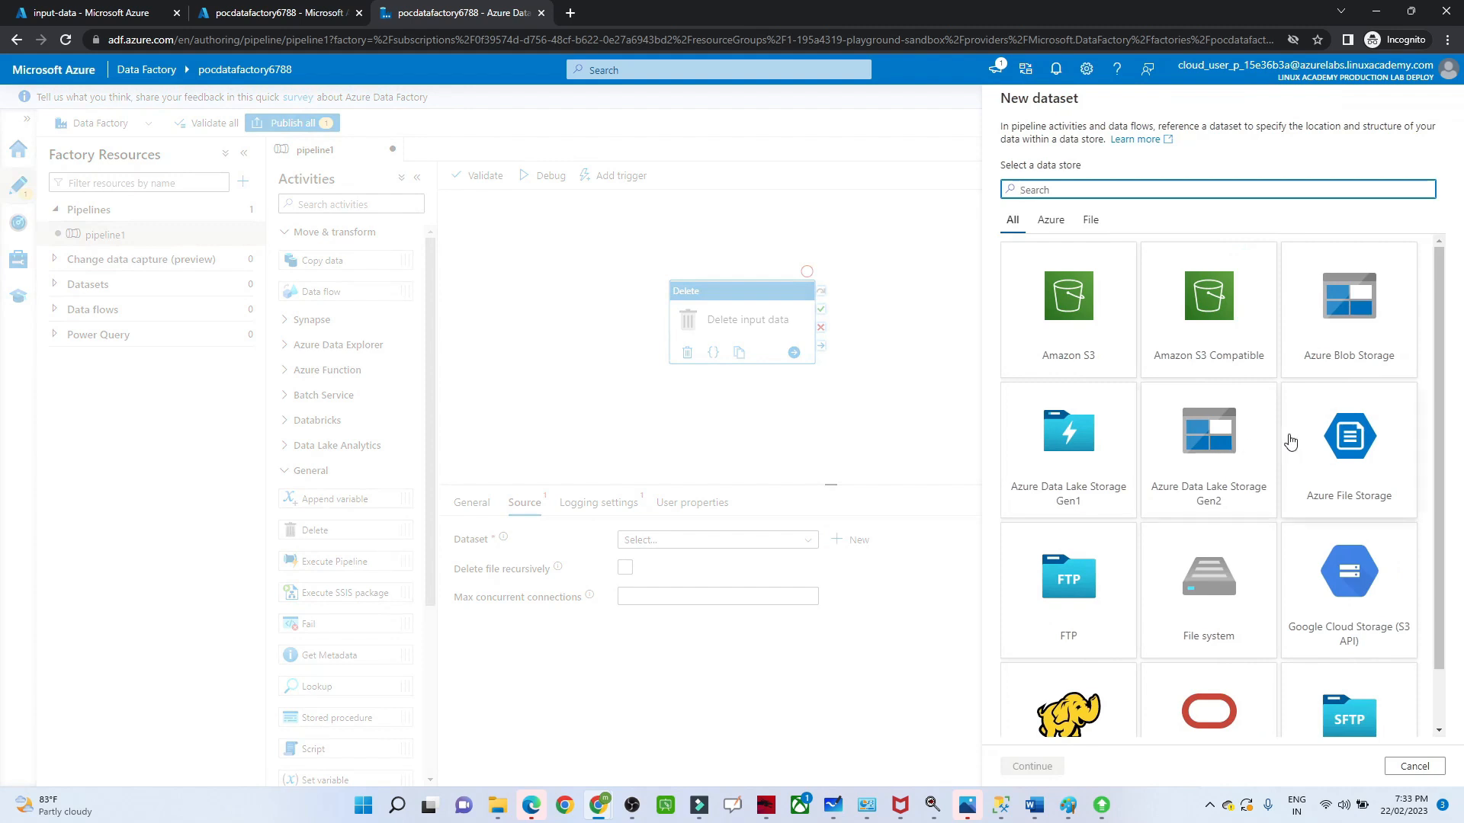
pyautogui.click(1441, 502)
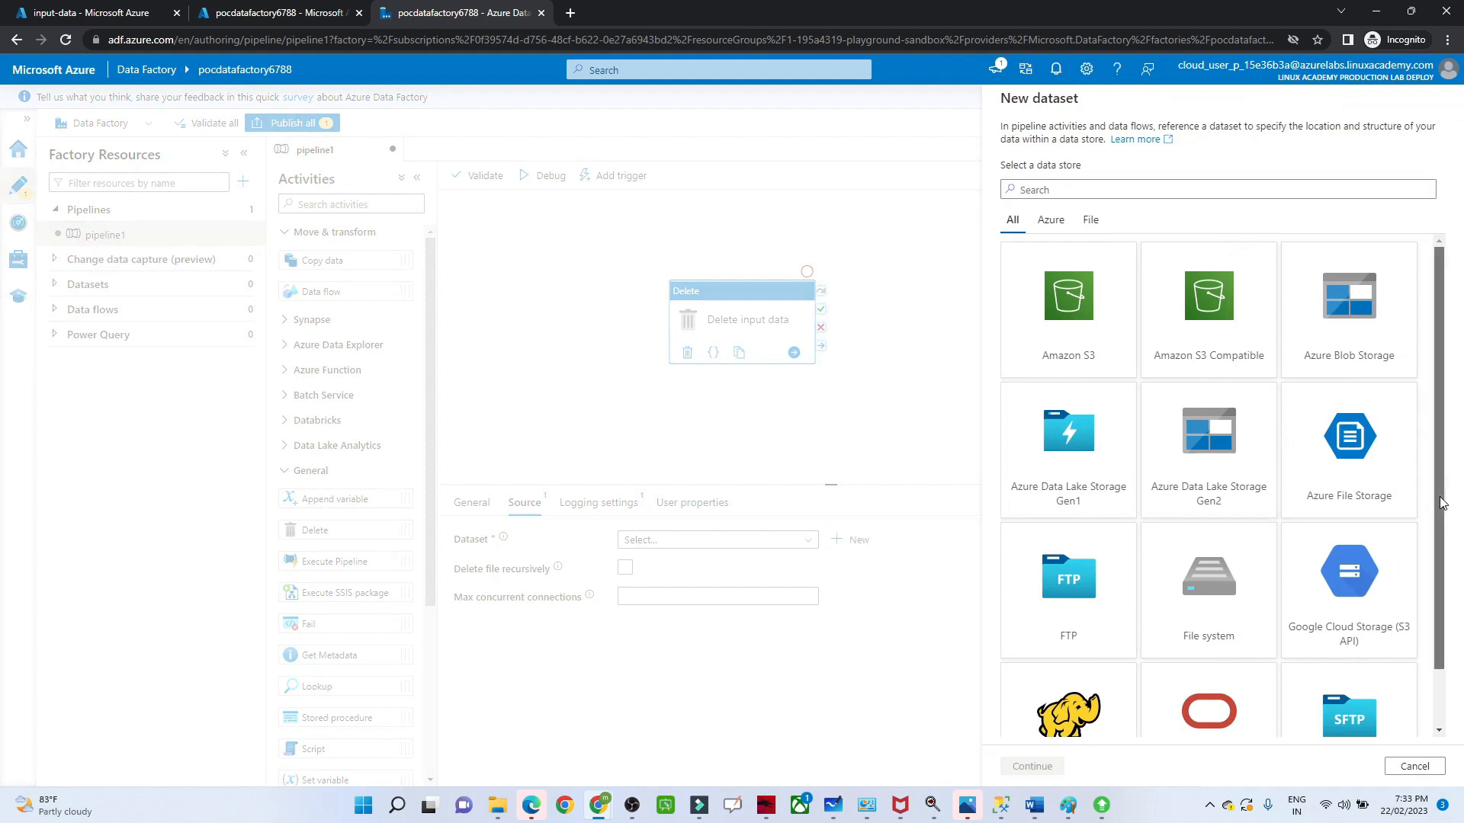
pyautogui.click(1351, 357)
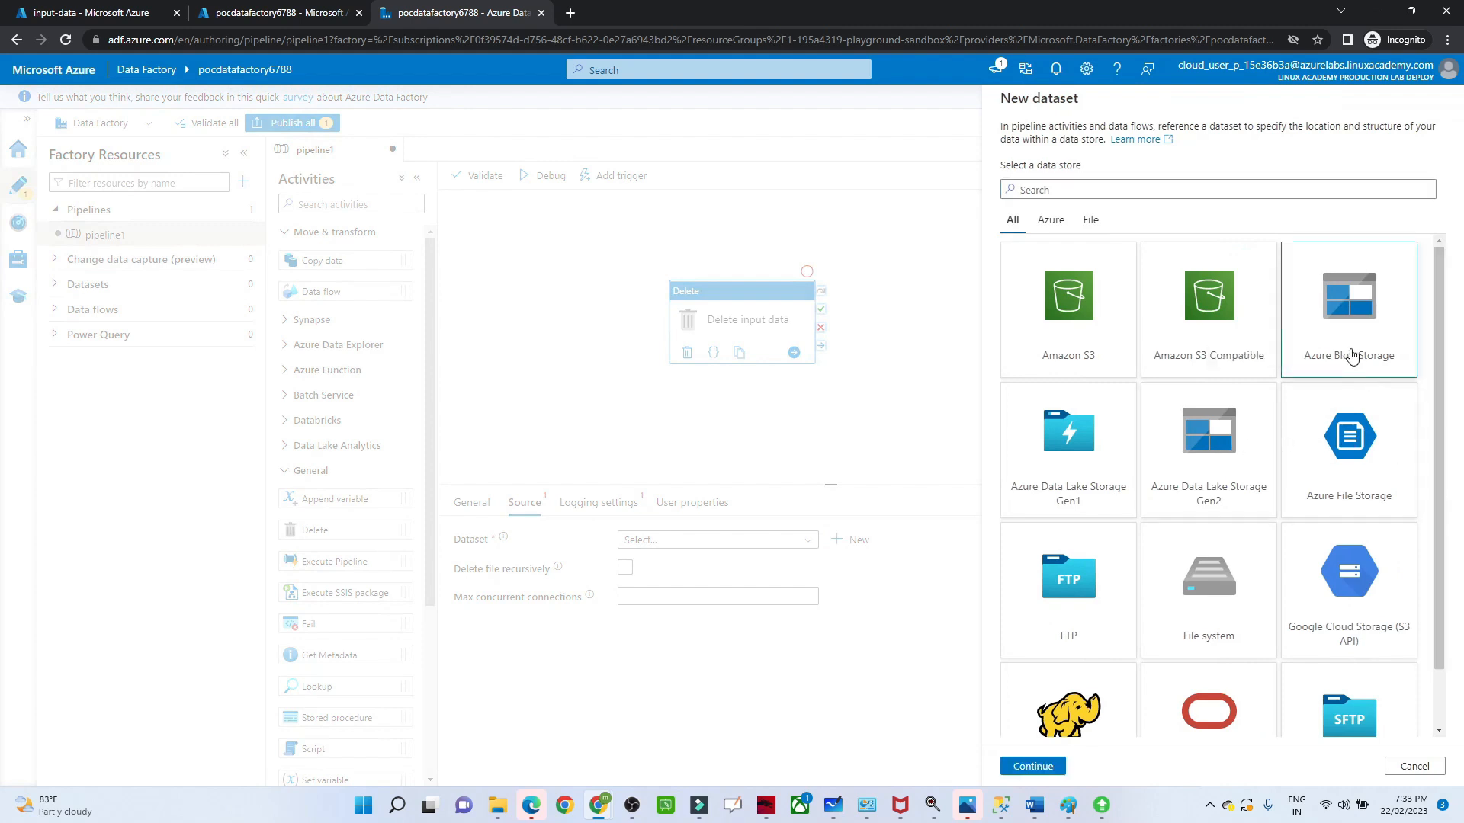
pyautogui.click(1037, 767)
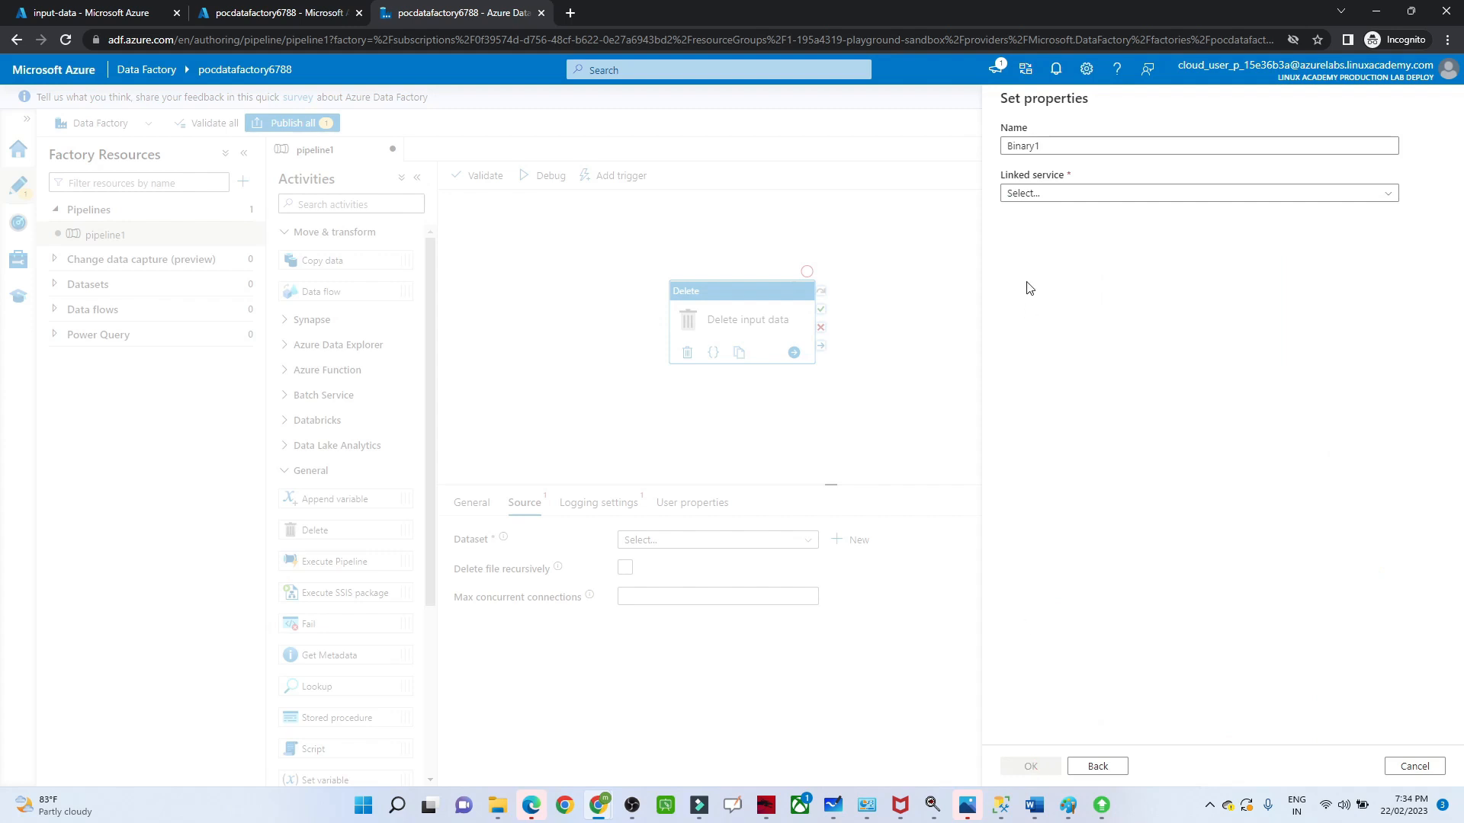
# Step: Create a linked service for the dataset to pocstorageaccount567 in the P3-Real Hands-On Labs subscription, testing its connection
pyautogui.click(1039, 196)
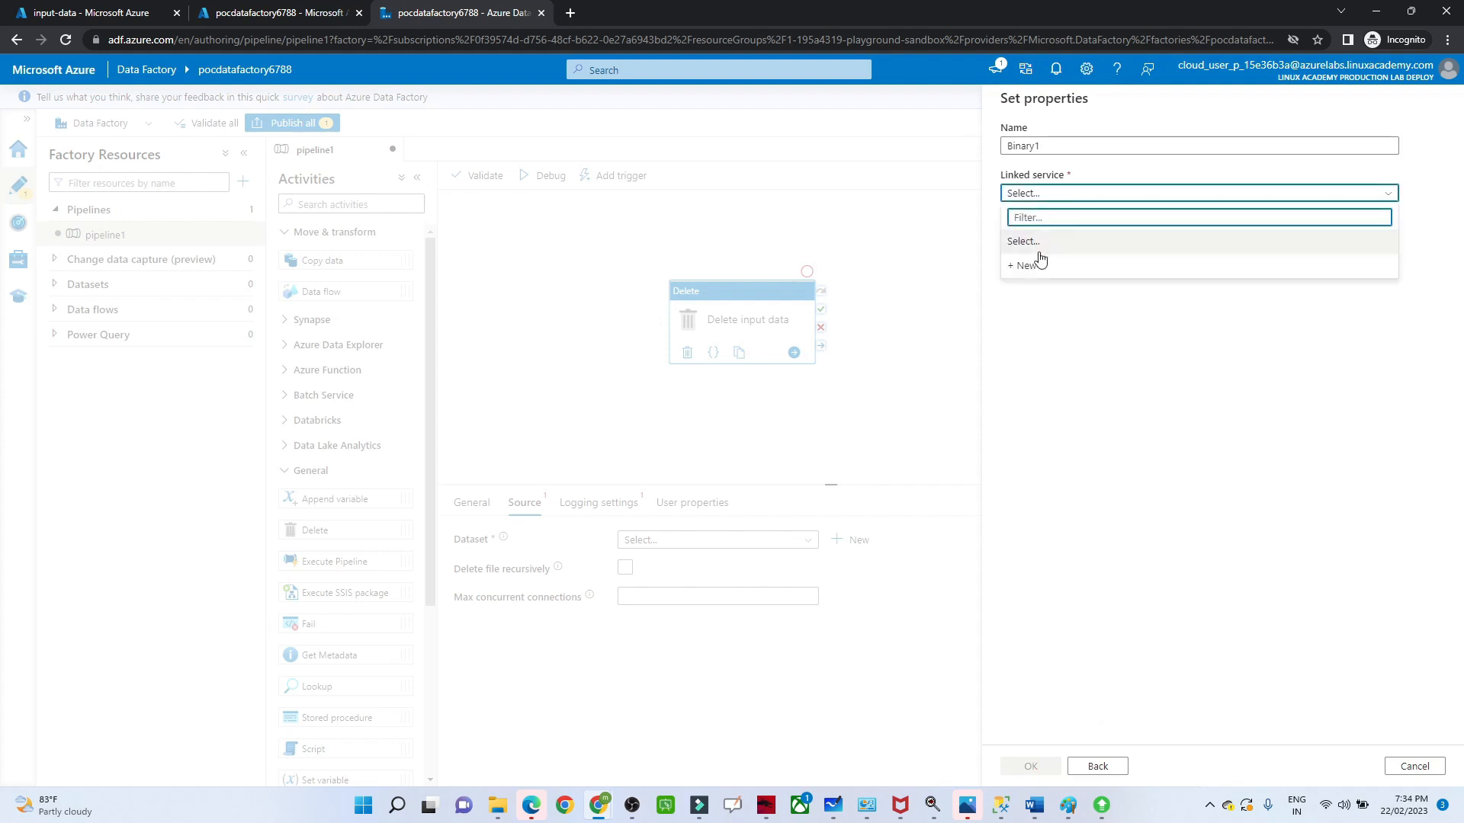
pyautogui.click(1028, 267)
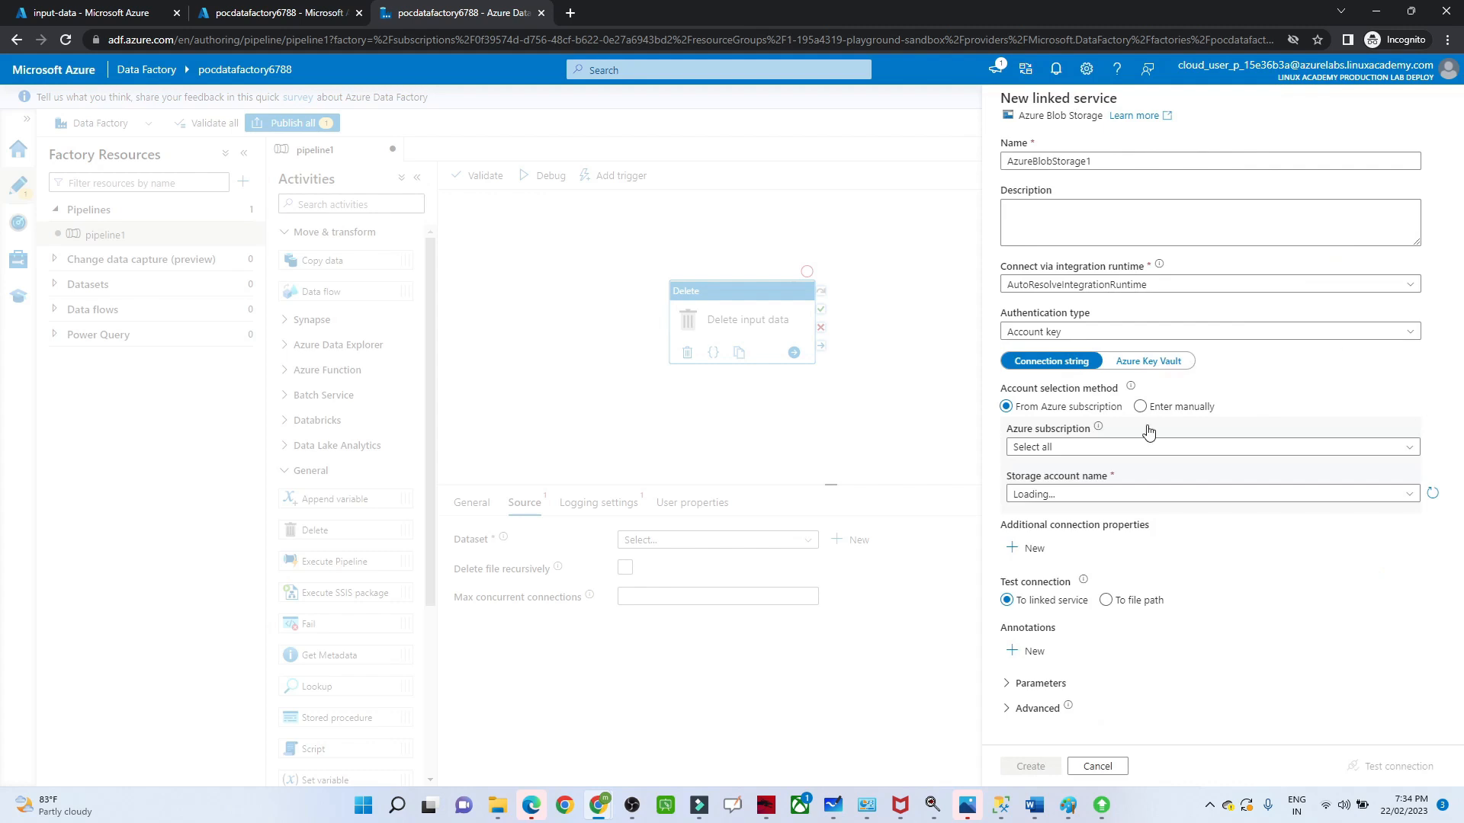
pyautogui.click(1055, 450)
pyautogui.click(1035, 494)
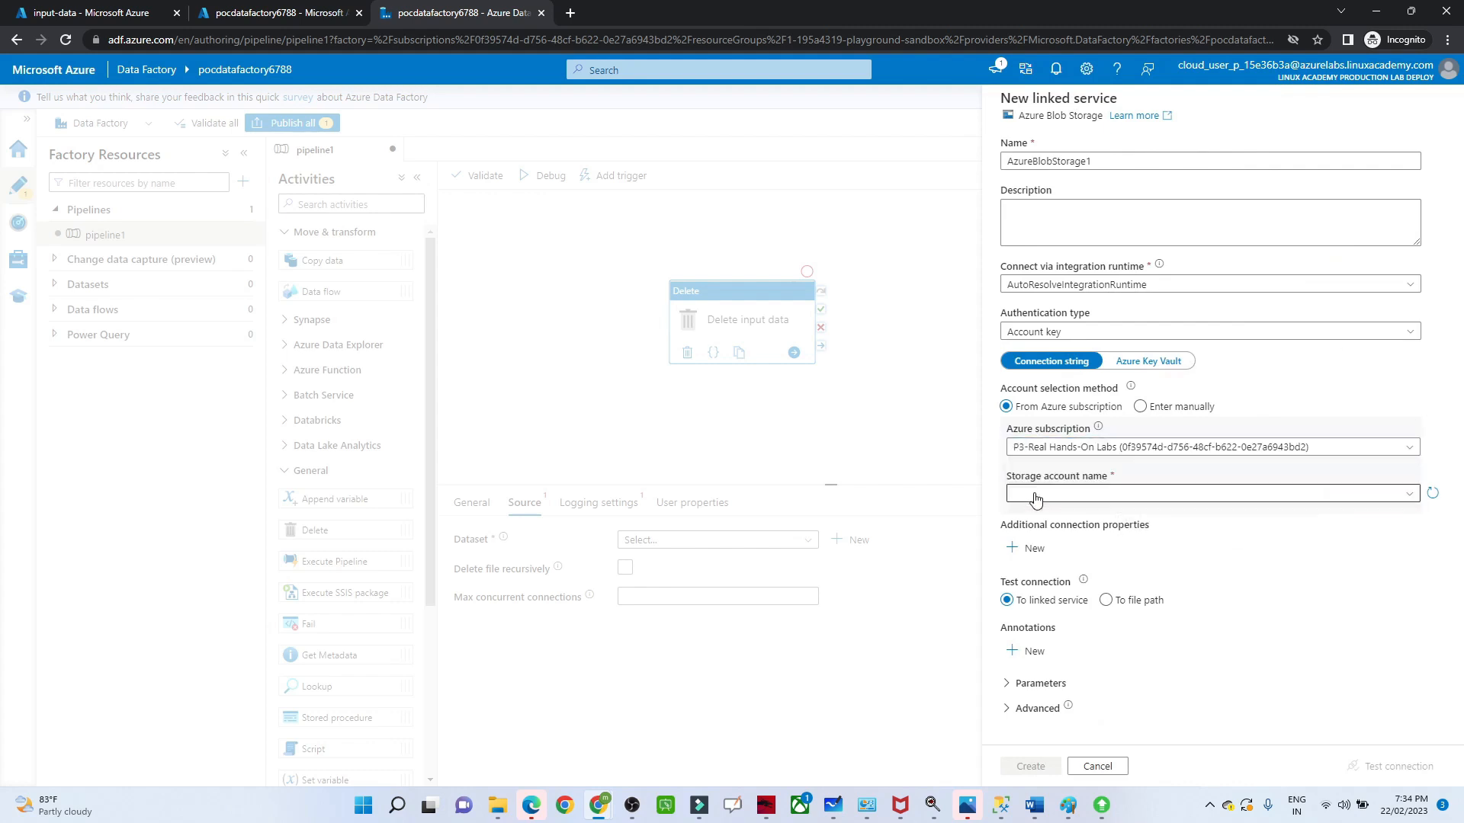
pyautogui.click(1036, 495)
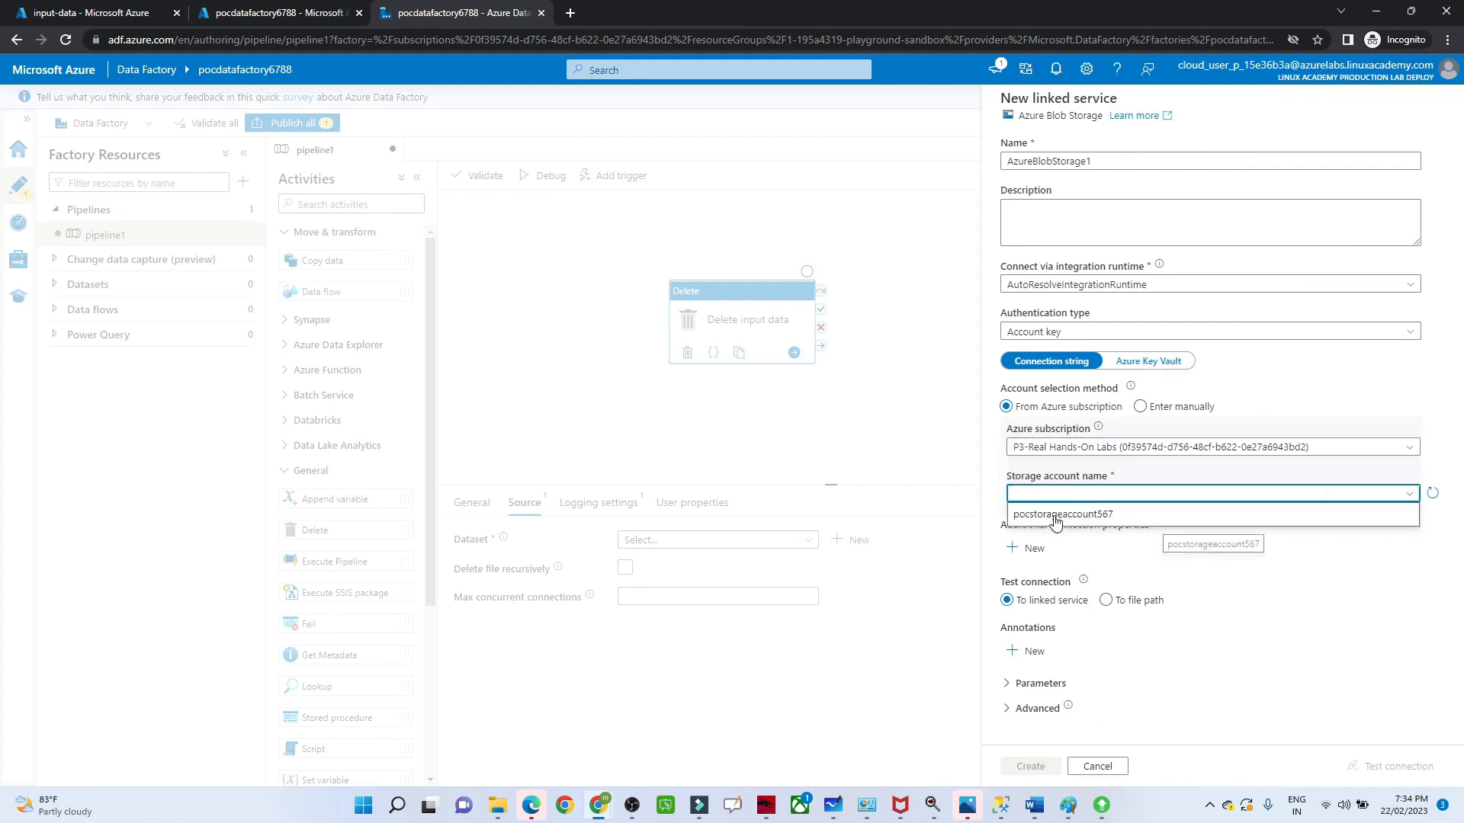
pyautogui.click(1059, 515)
pyautogui.click(1381, 768)
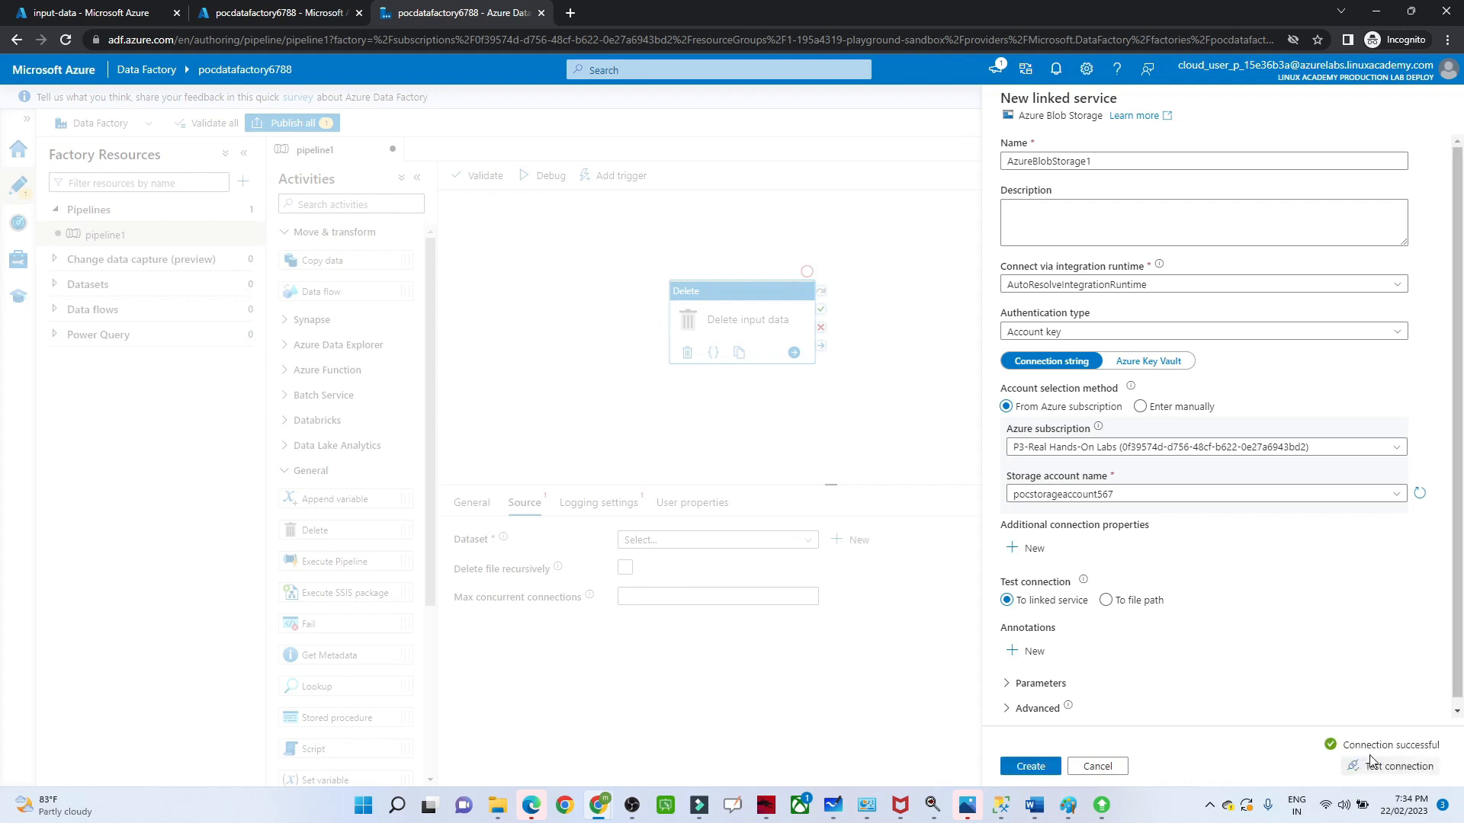
pyautogui.click(1031, 766)
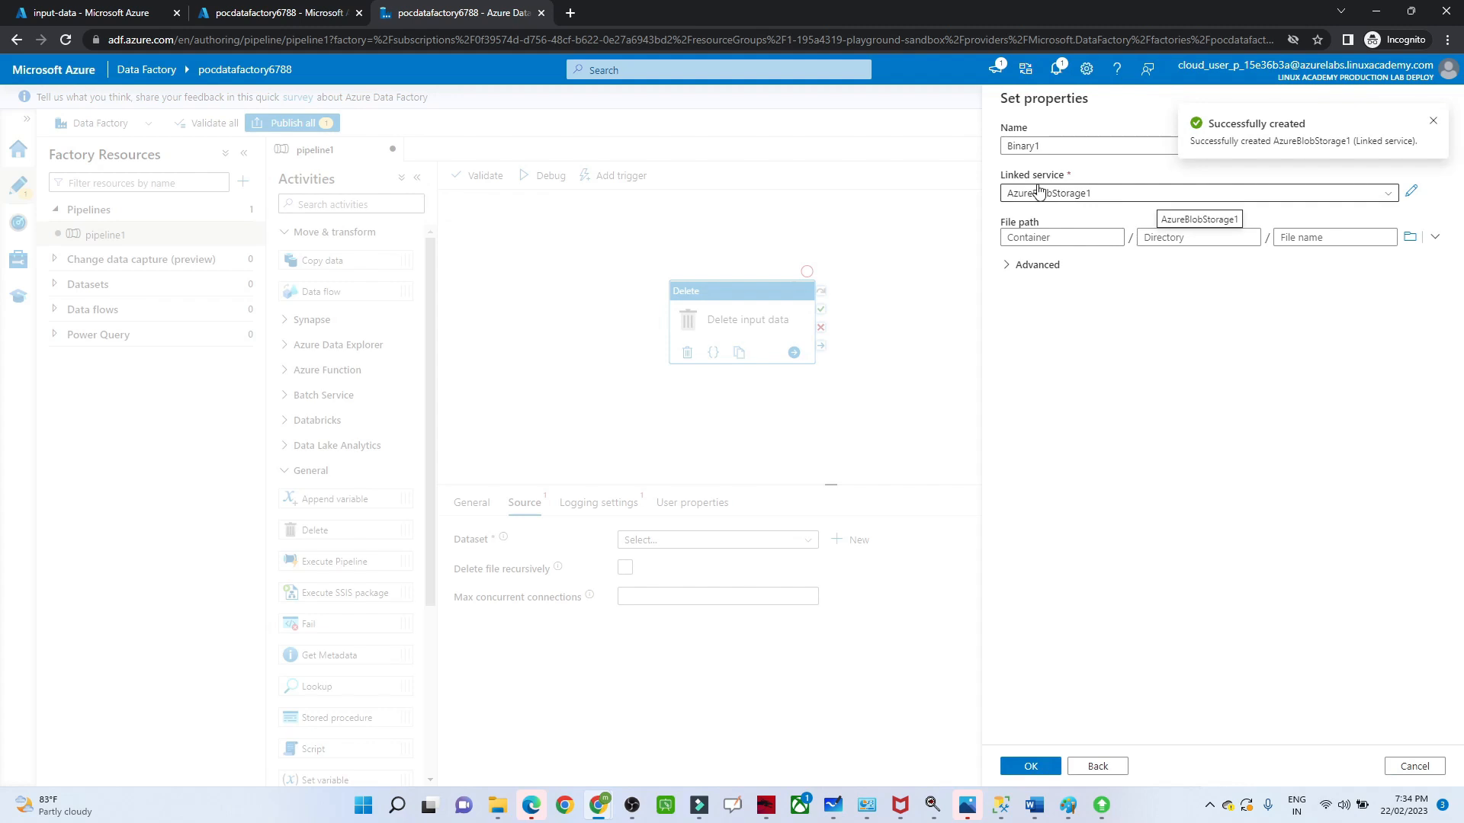
# Step: Set the dataset's file path to emp_1.csv in the input-data container and create the dataset
pyautogui.click(1407, 242)
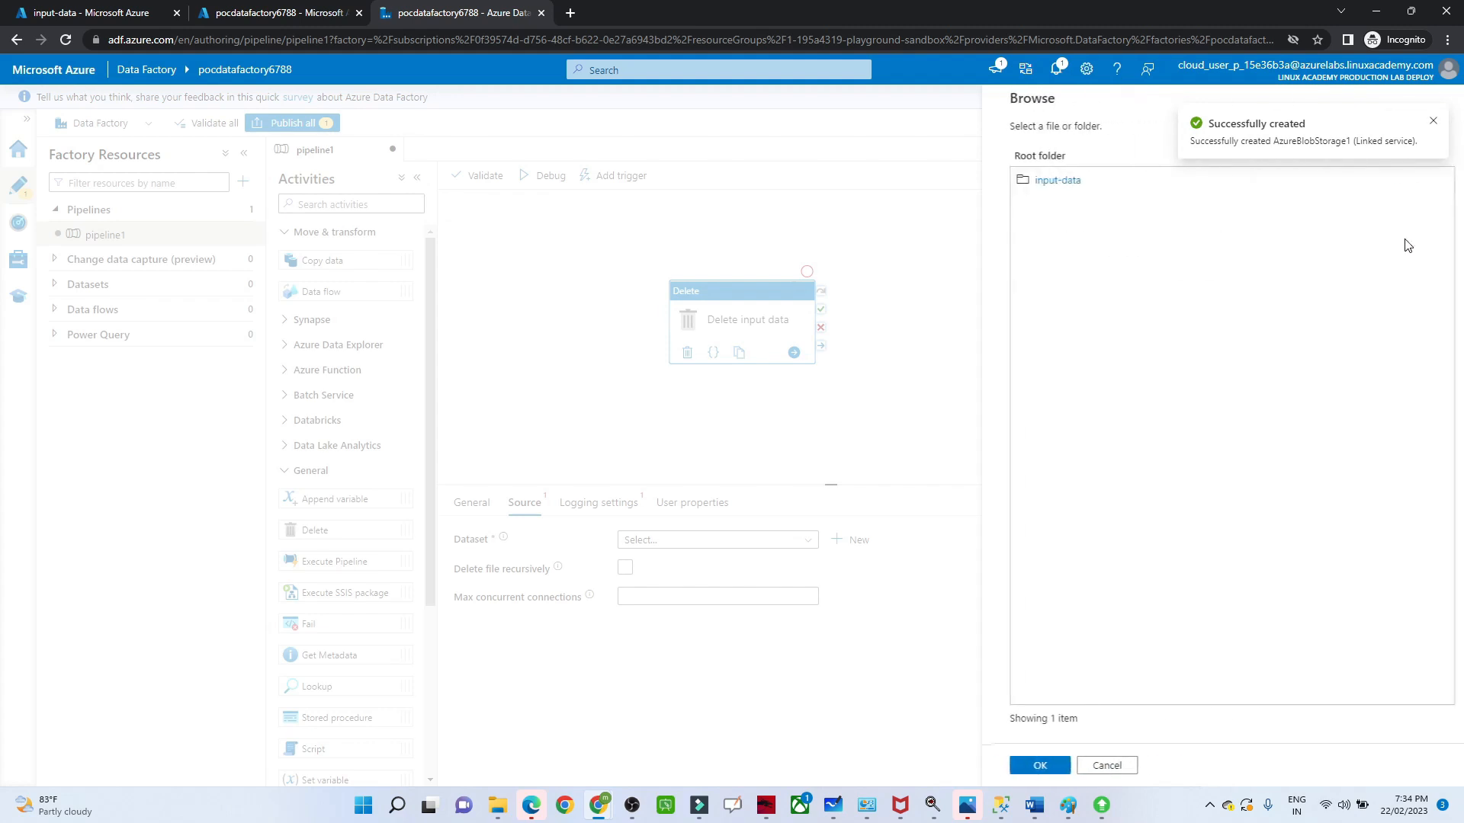
pyautogui.click(1053, 188)
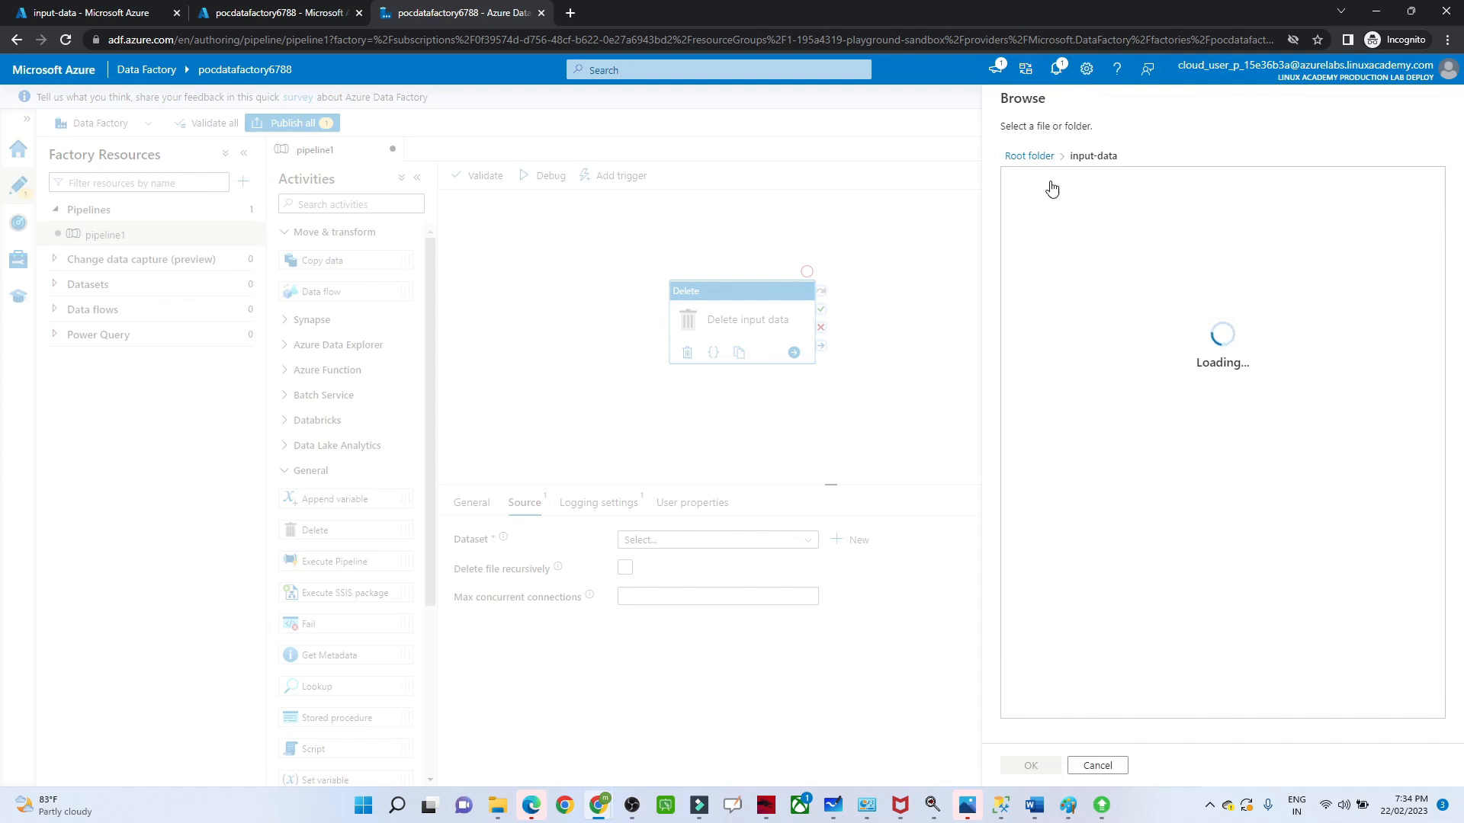
pyautogui.click(1053, 186)
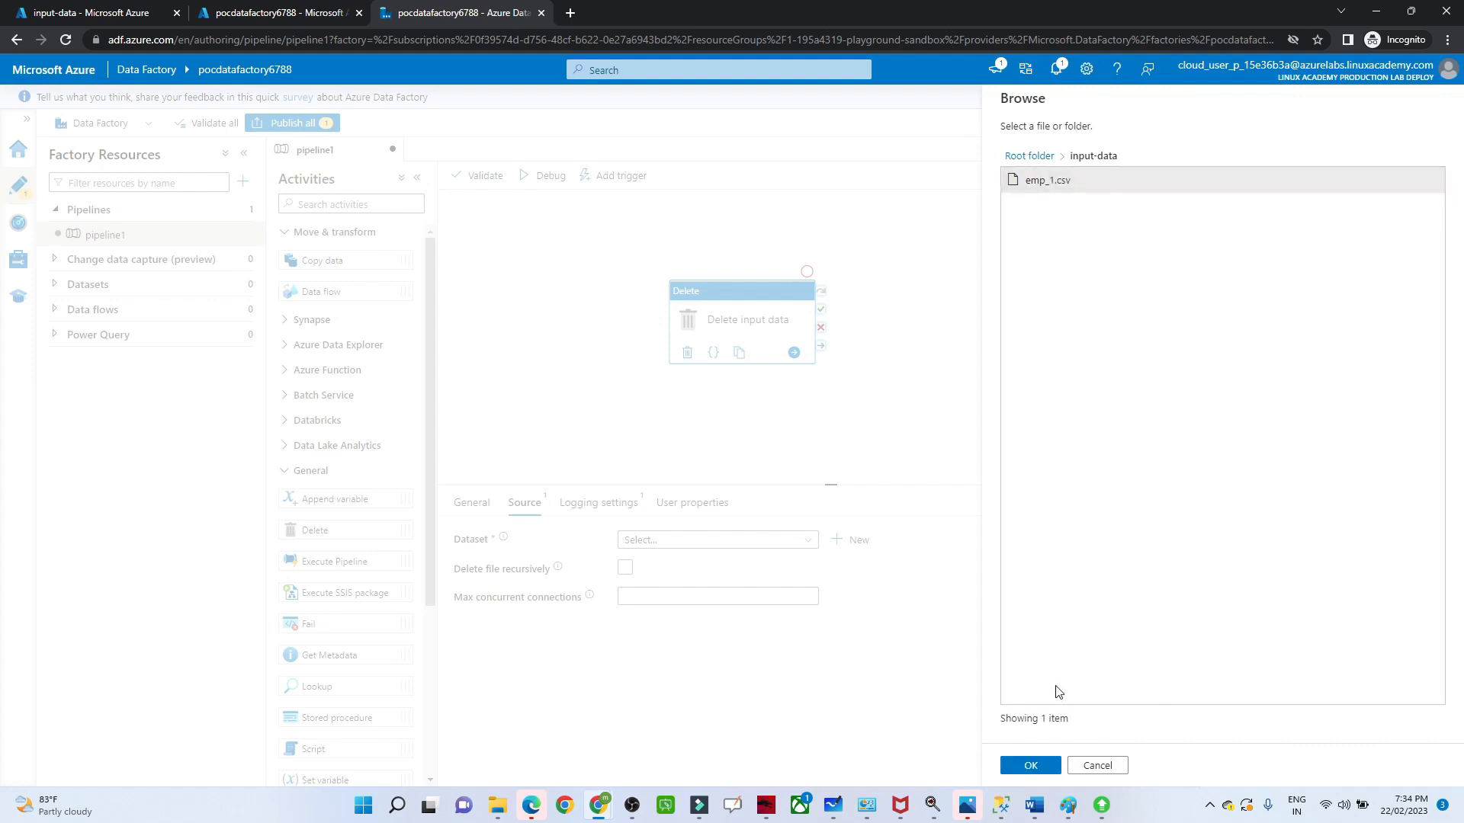
pyautogui.click(1031, 765)
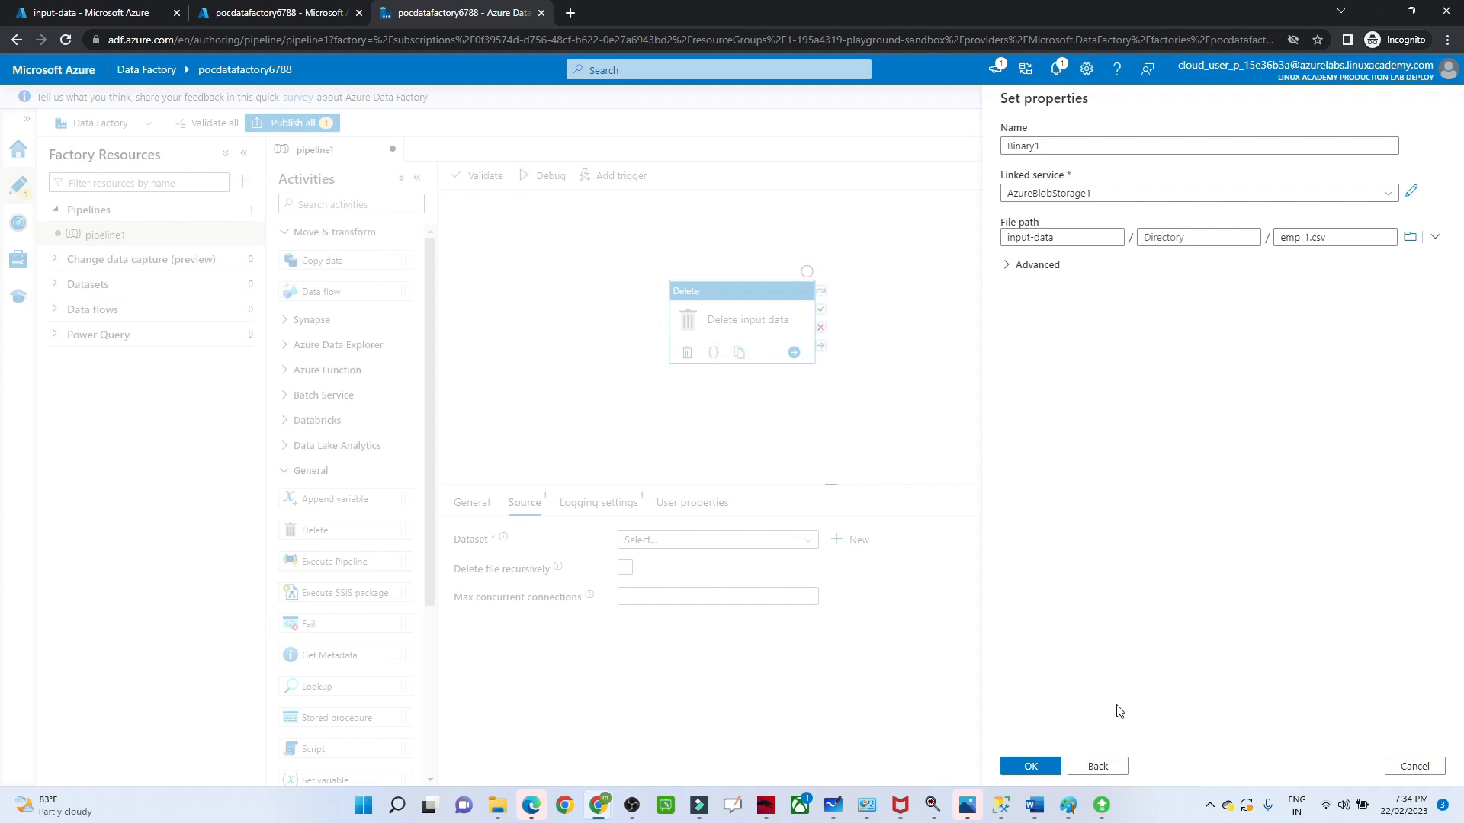
pyautogui.click(1030, 767)
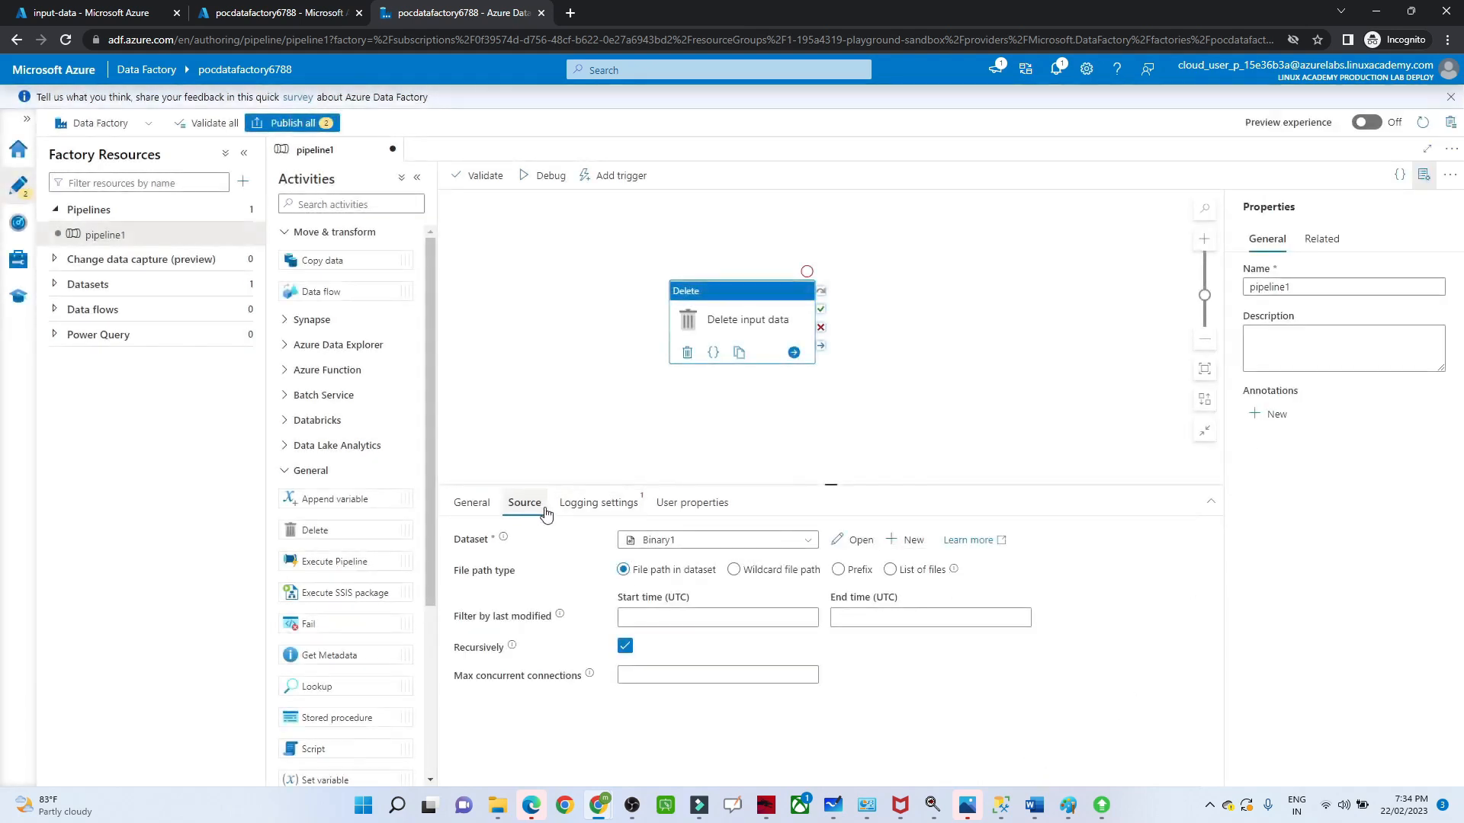
# Step: Configure the Delete activity's logging with the AzureBlobStorage1 linked service and folder path input-data, and test the connection
pyautogui.click(585, 510)
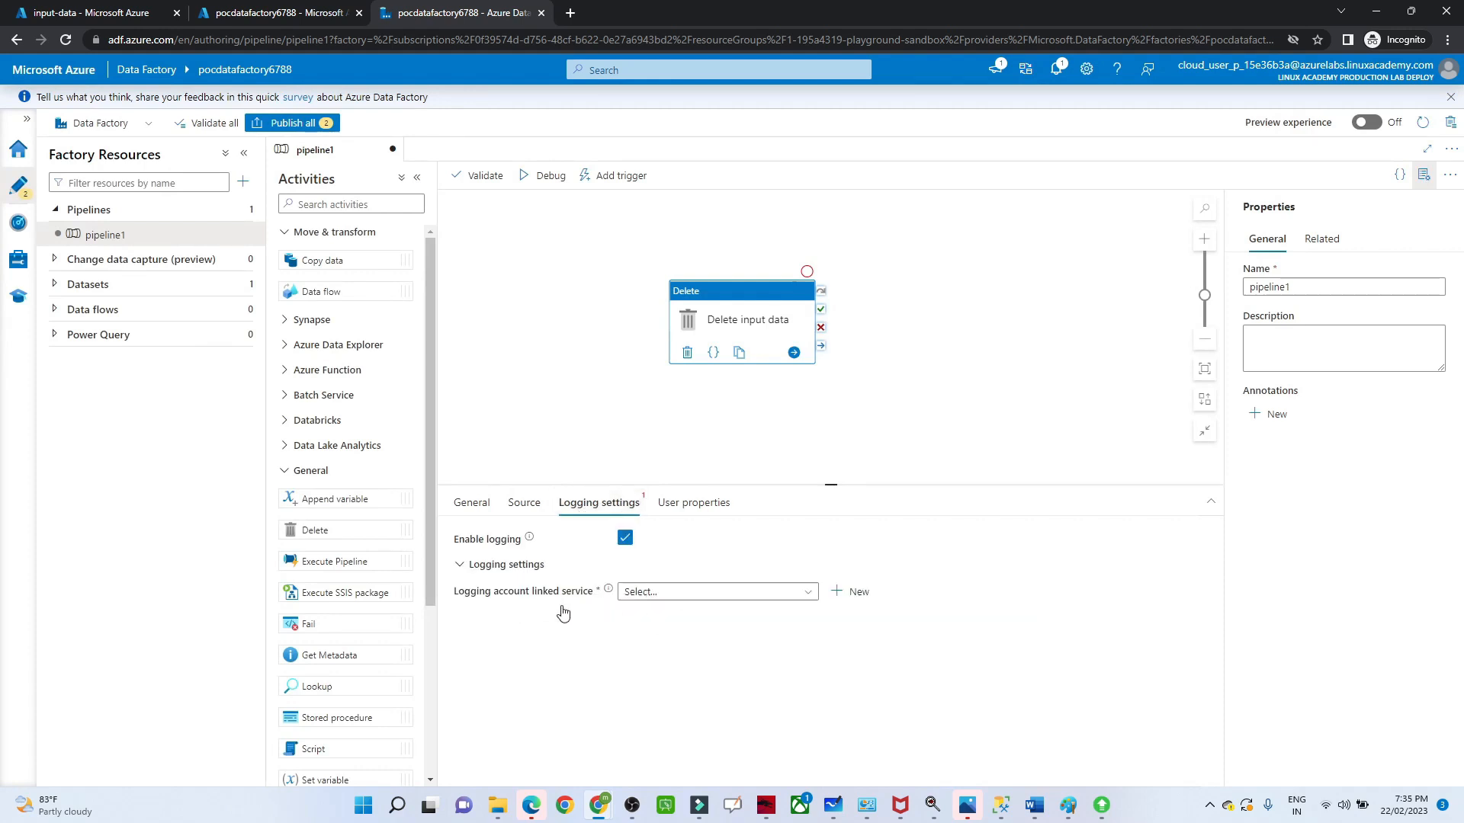
pyautogui.click(673, 595)
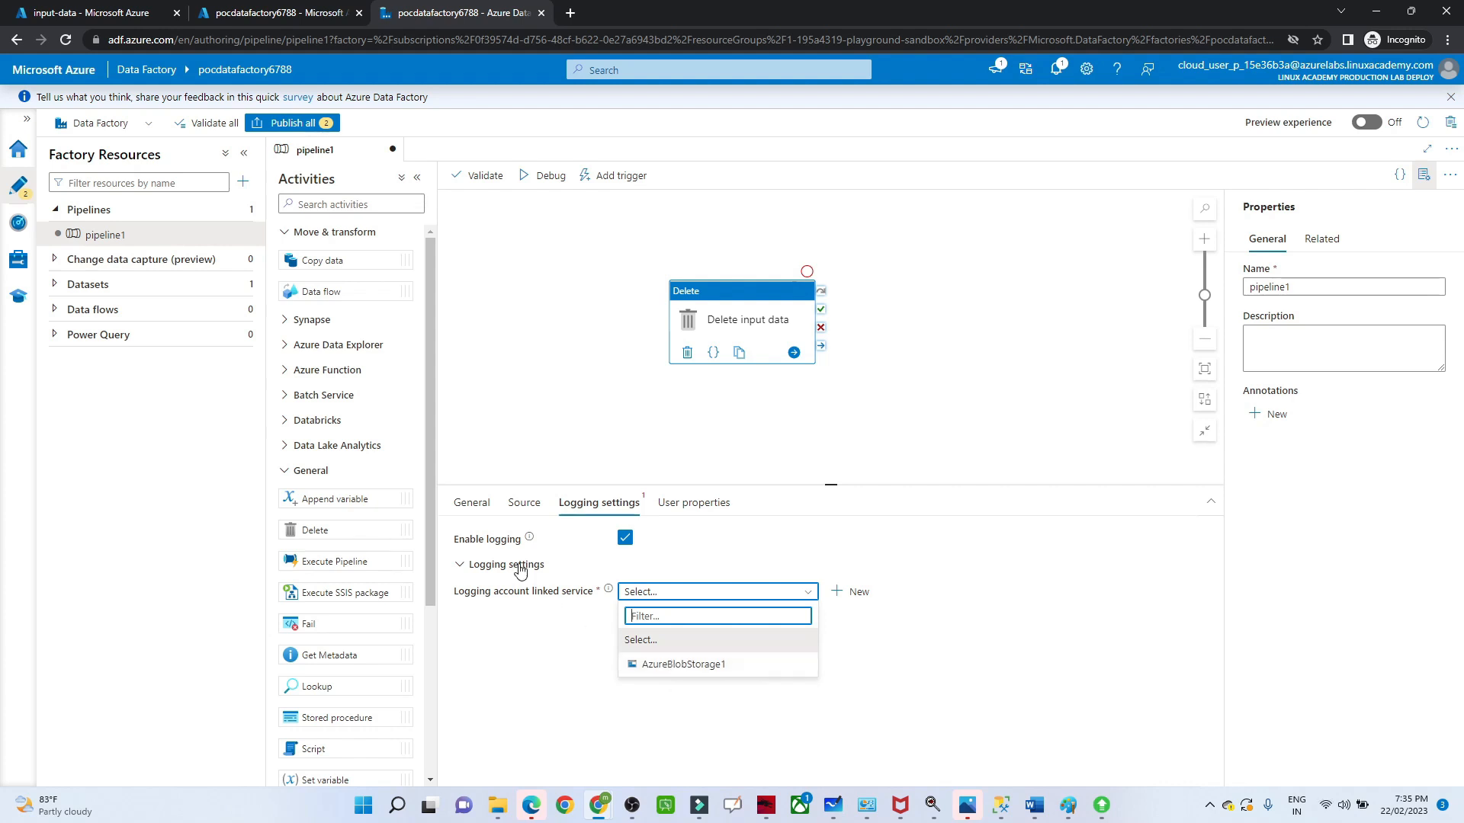
pyautogui.click(678, 665)
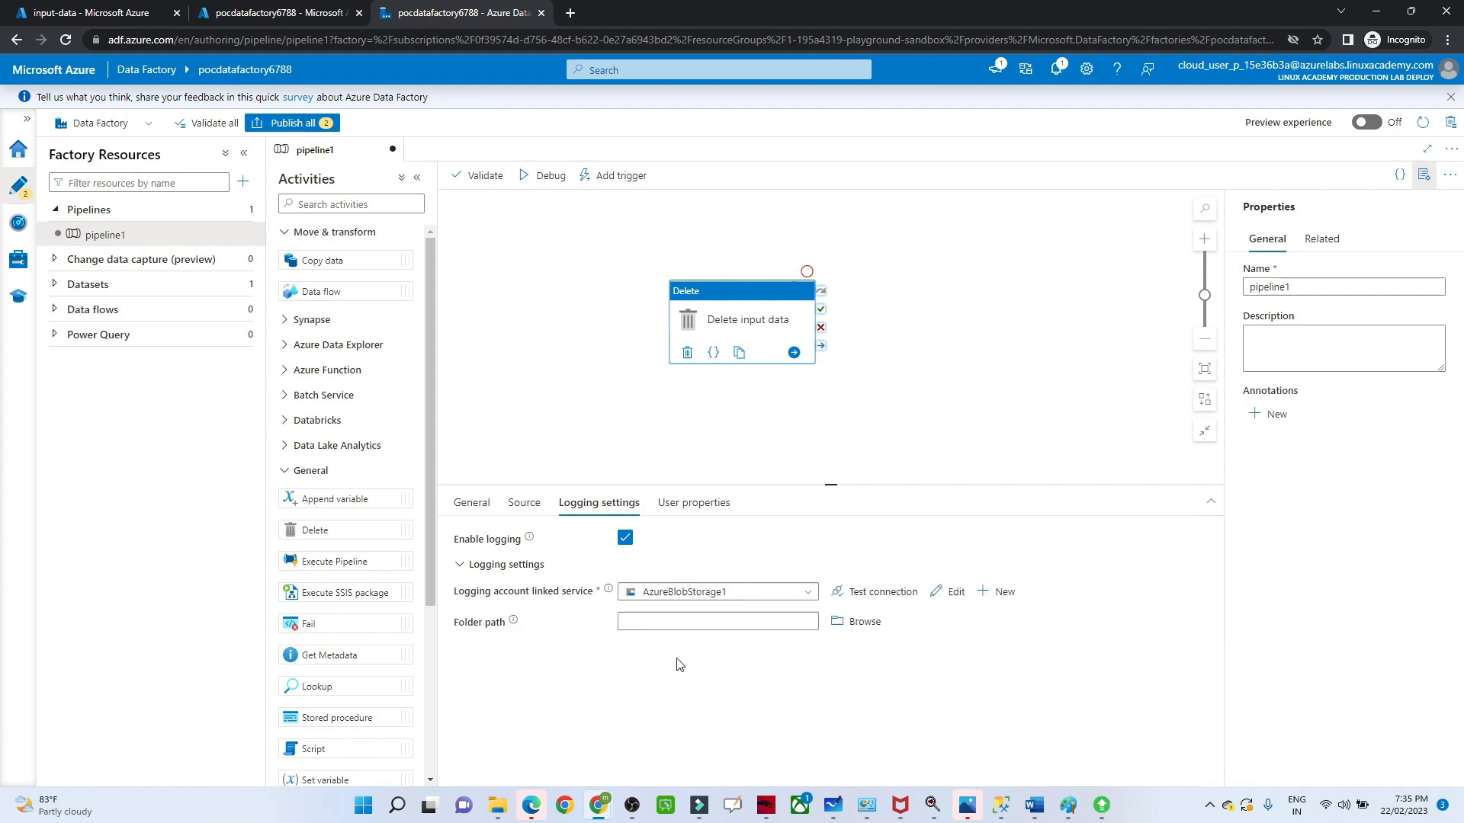
pyautogui.click(858, 594)
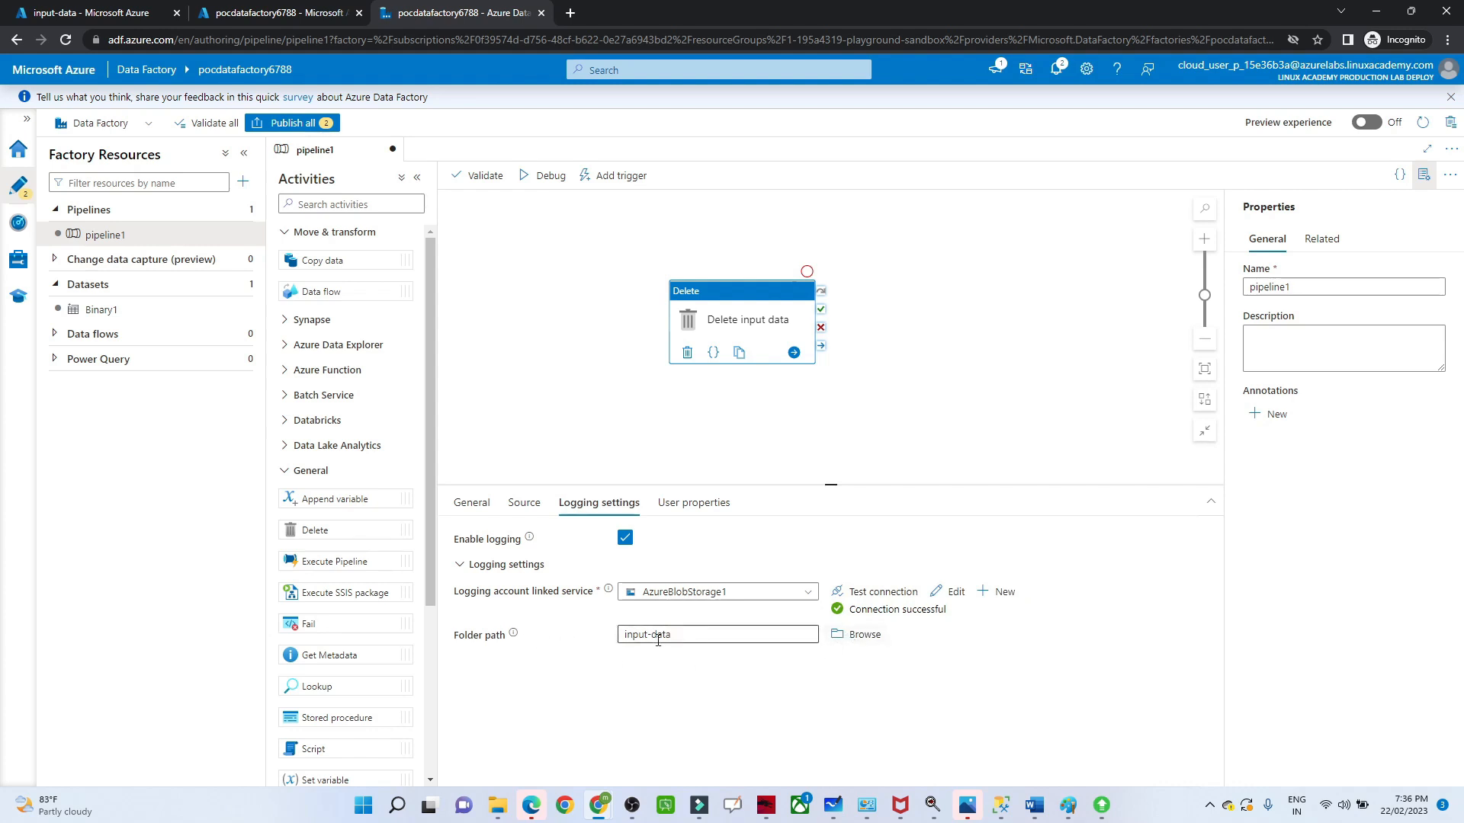
# Step: Validate the pipeline and publish all pending changes, covering pipeline1 and the Binary1 dataset
pyautogui.click(472, 177)
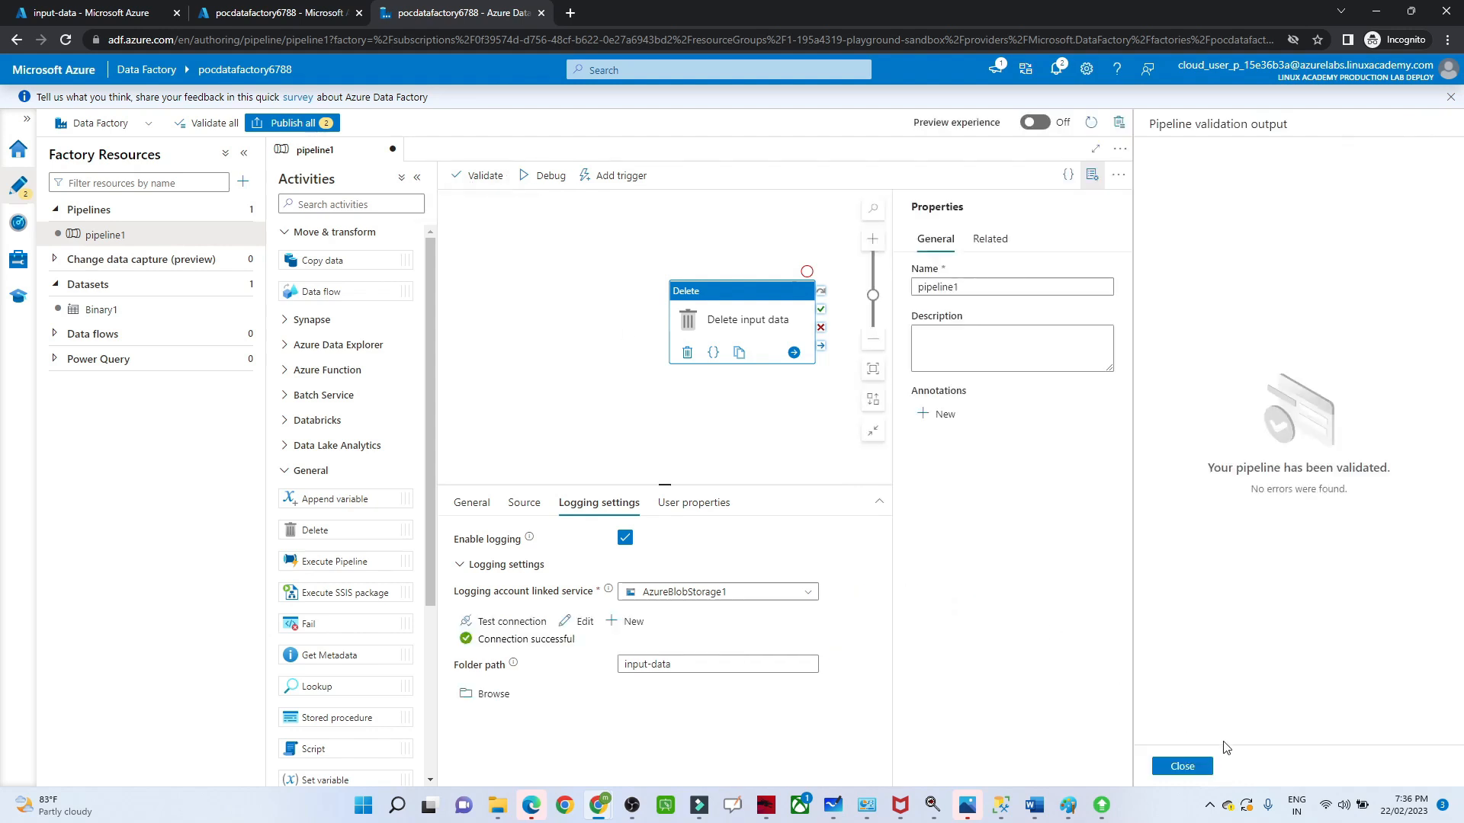
pyautogui.click(1180, 766)
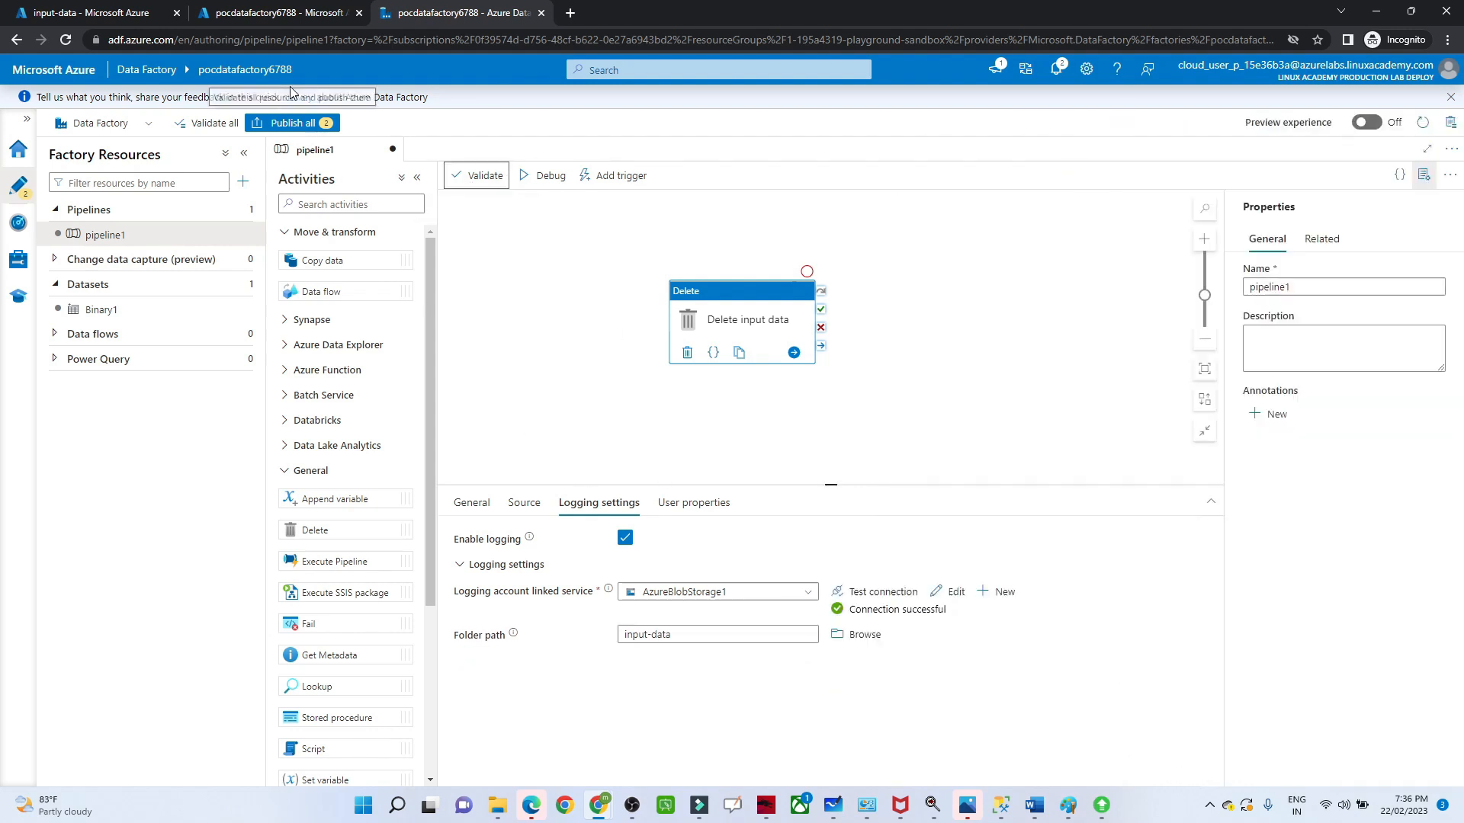
pyautogui.click(293, 124)
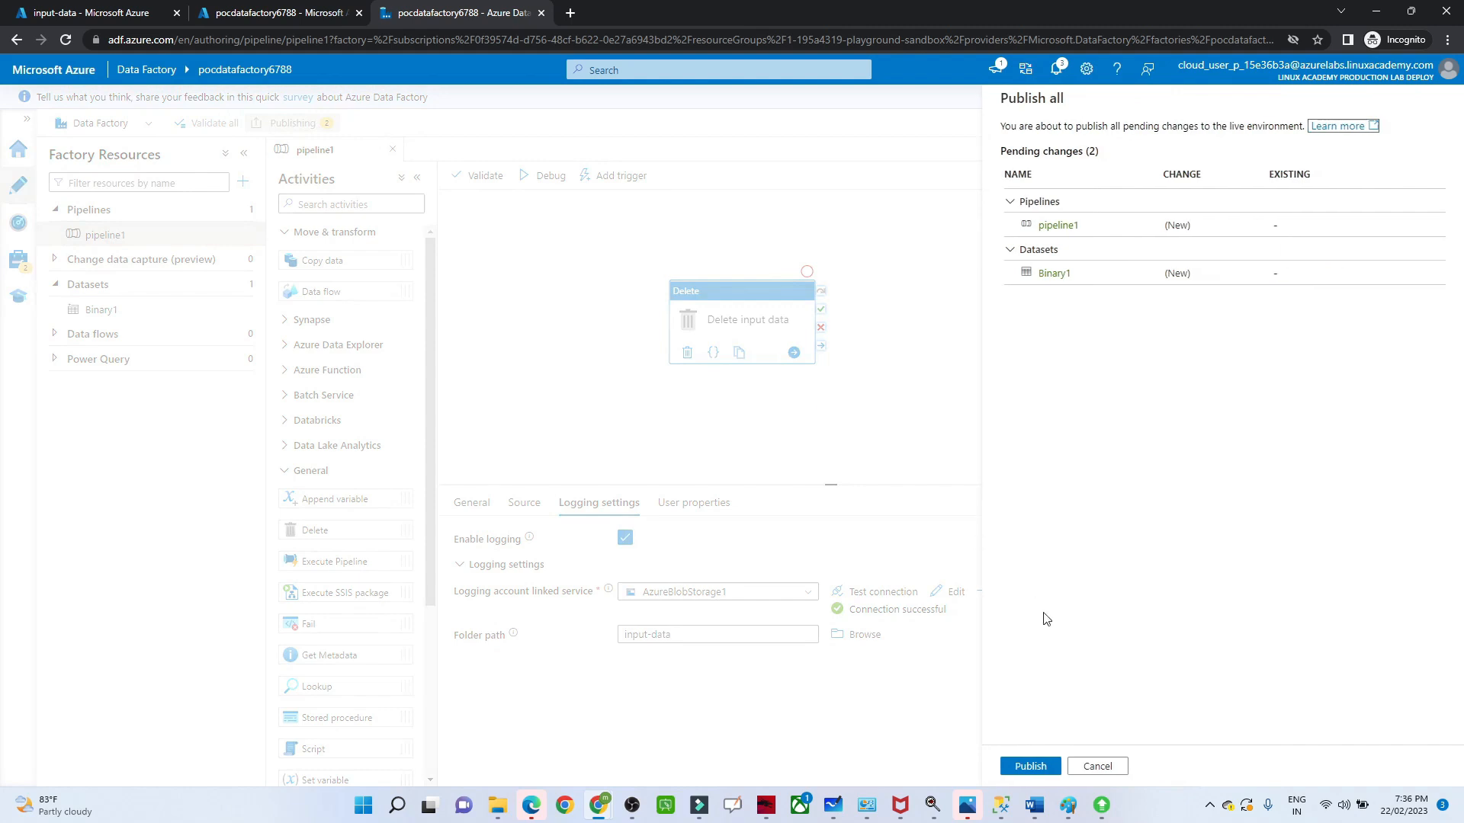
pyautogui.click(1030, 766)
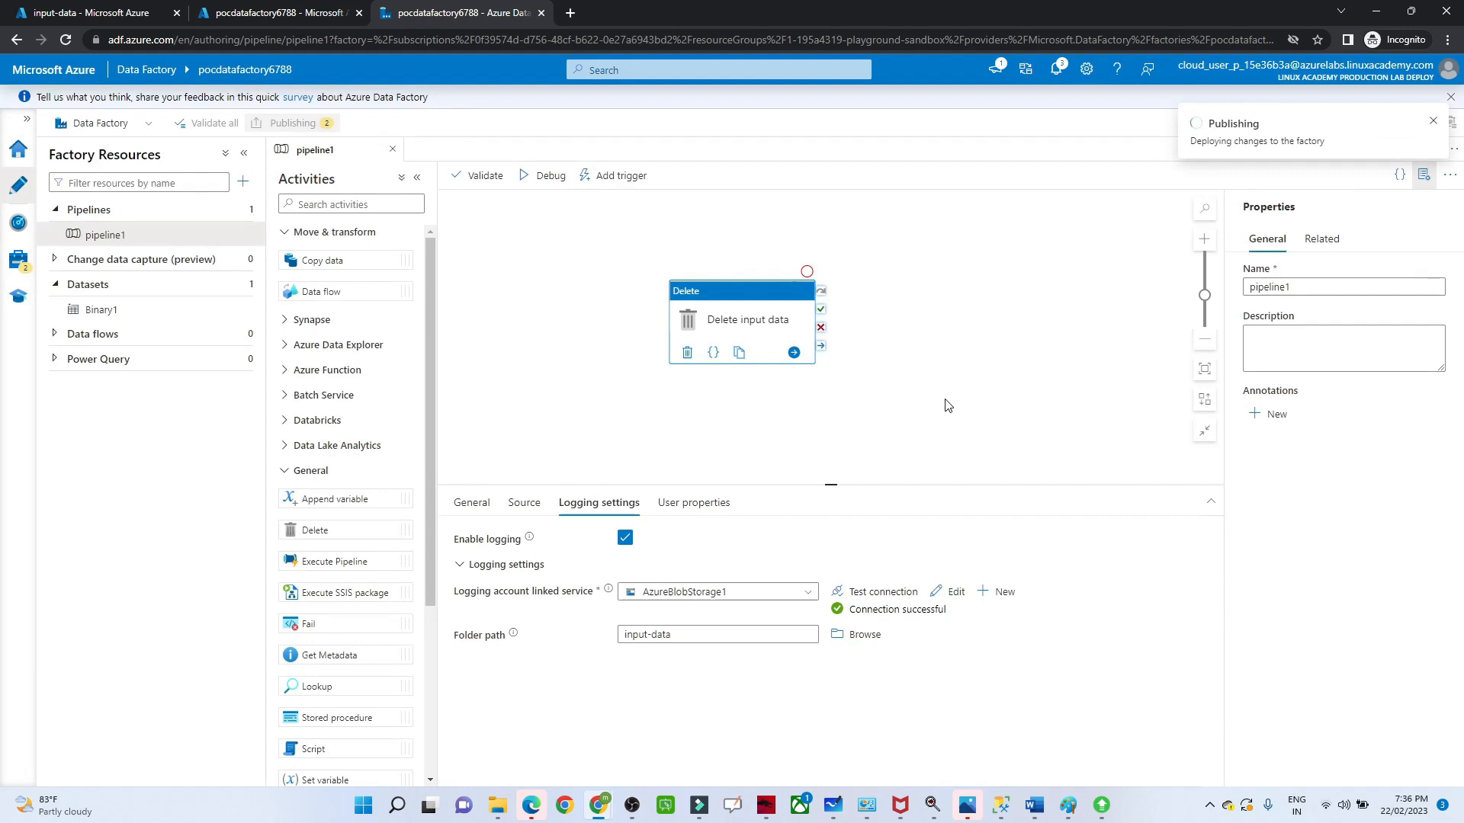
# Step: Check the blobs in the input-data container and return to the pipeline in Data Factory Studio
pyautogui.click(47, 6)
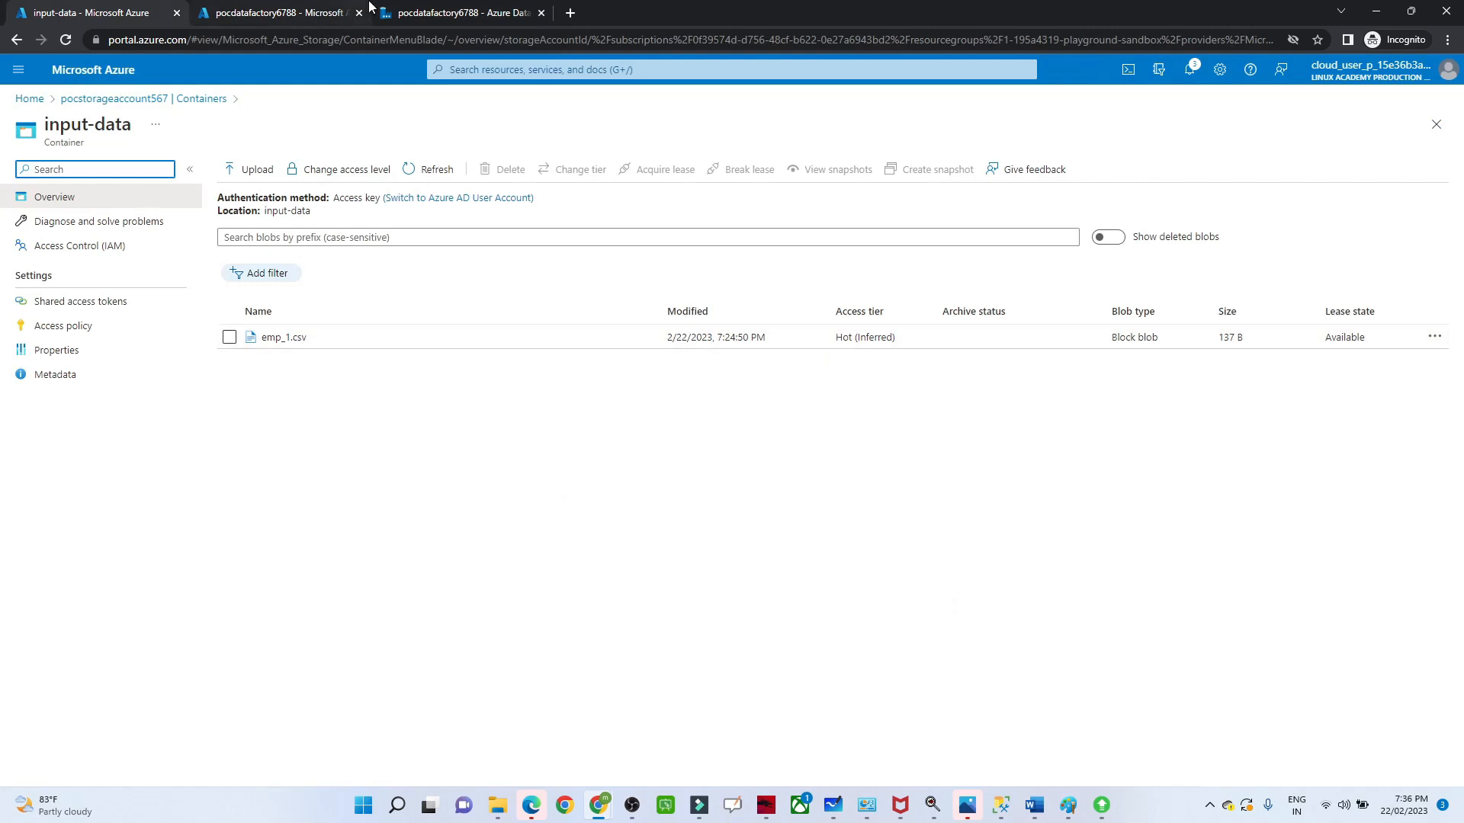
pyautogui.click(467, 10)
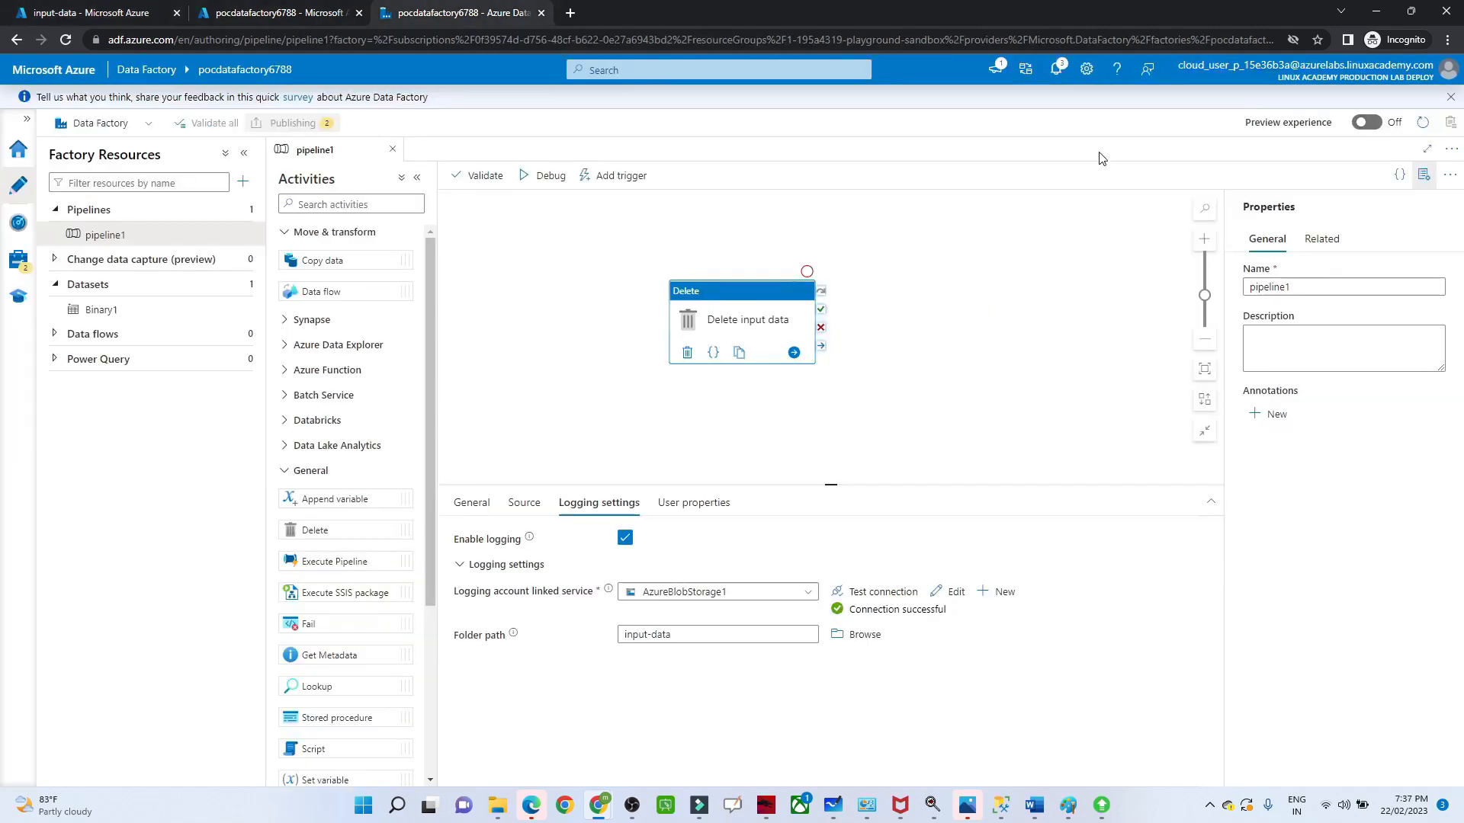
# Step: Check the publishing notifications, dismiss them, and trigger an on-demand run of the last published pipeline1
pyautogui.click(1056, 69)
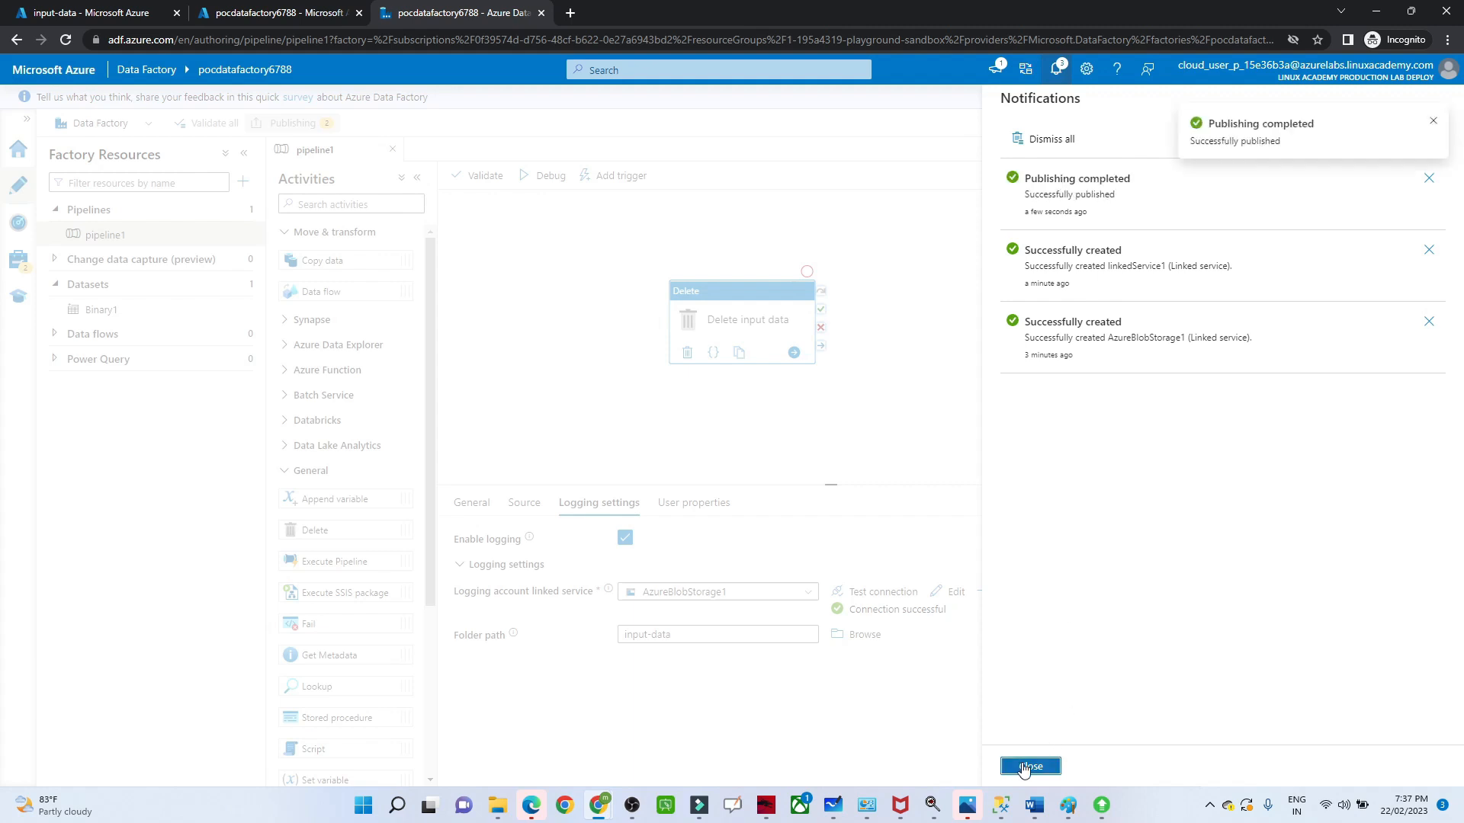
pyautogui.click(1029, 766)
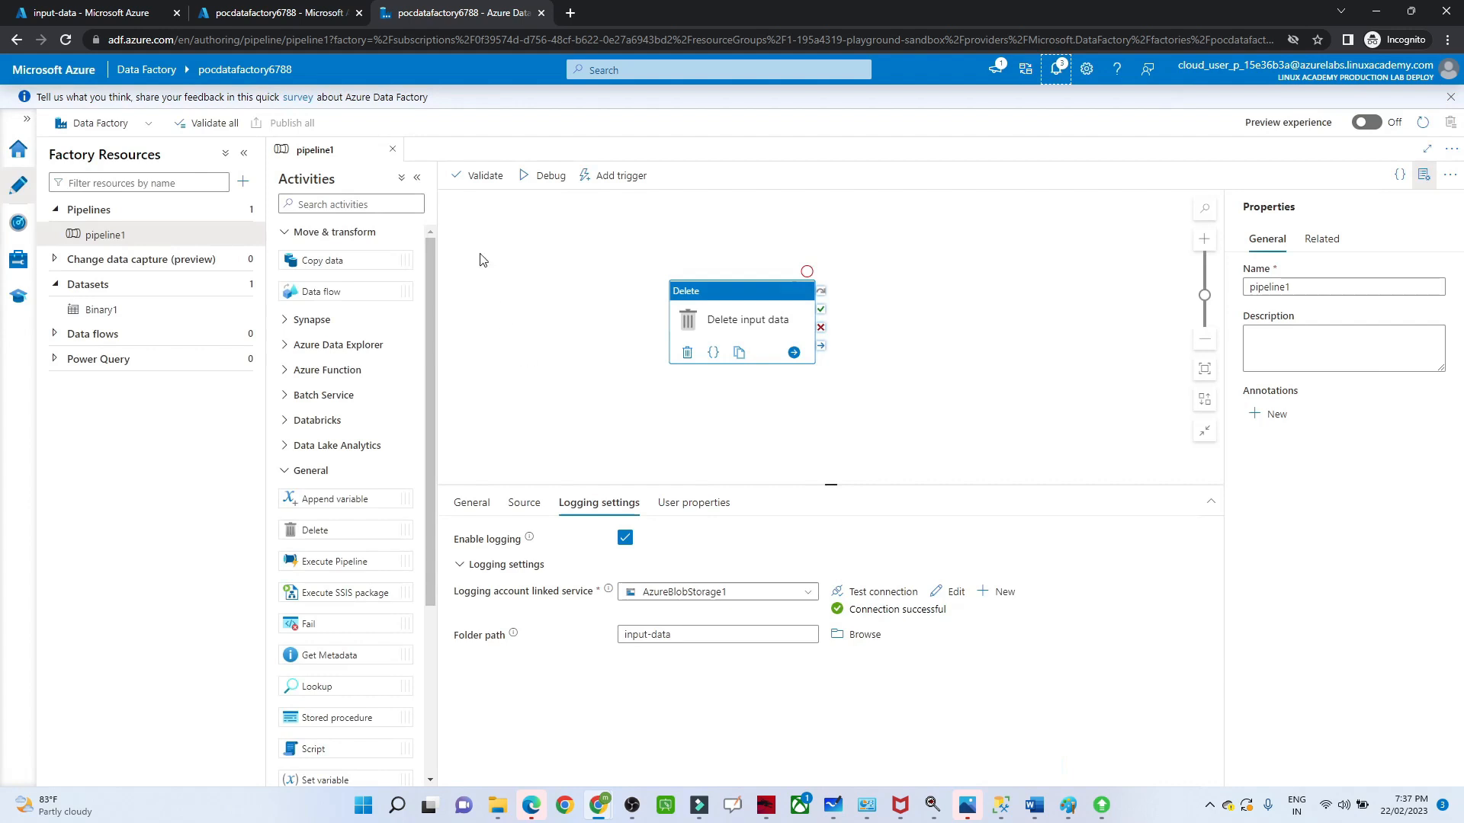
pyautogui.click(613, 179)
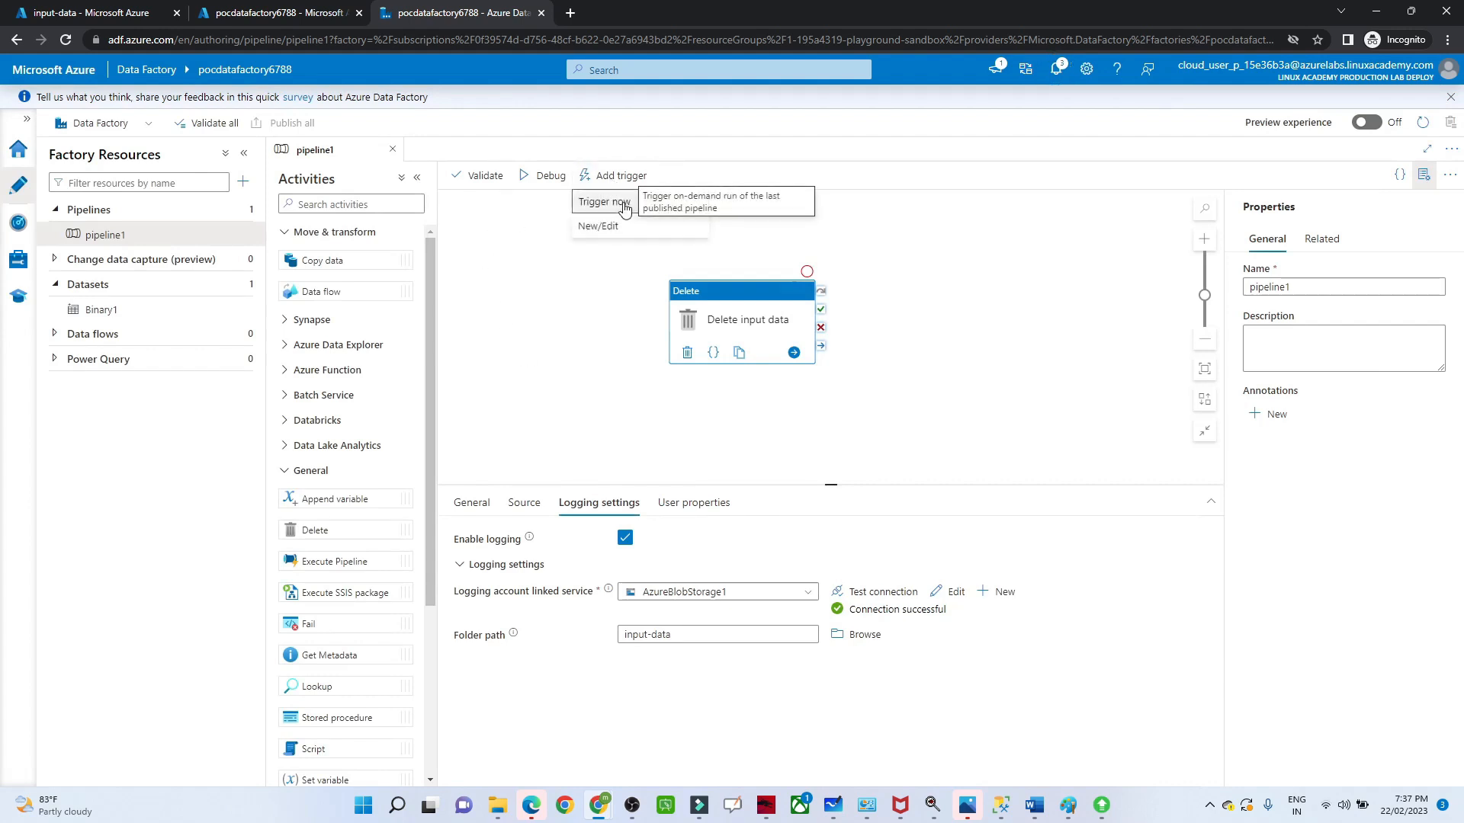
pyautogui.click(624, 204)
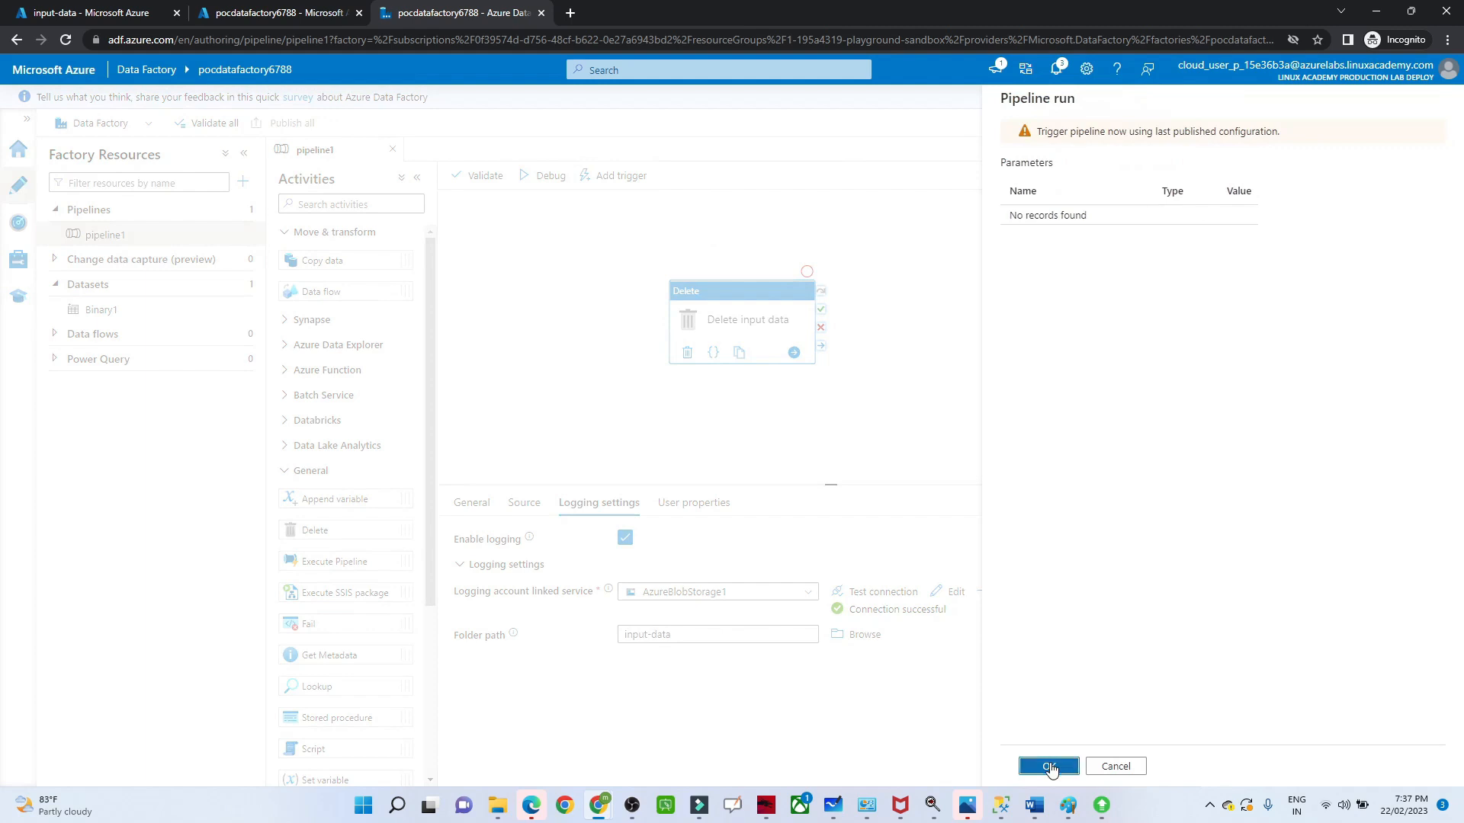
pyautogui.click(1049, 768)
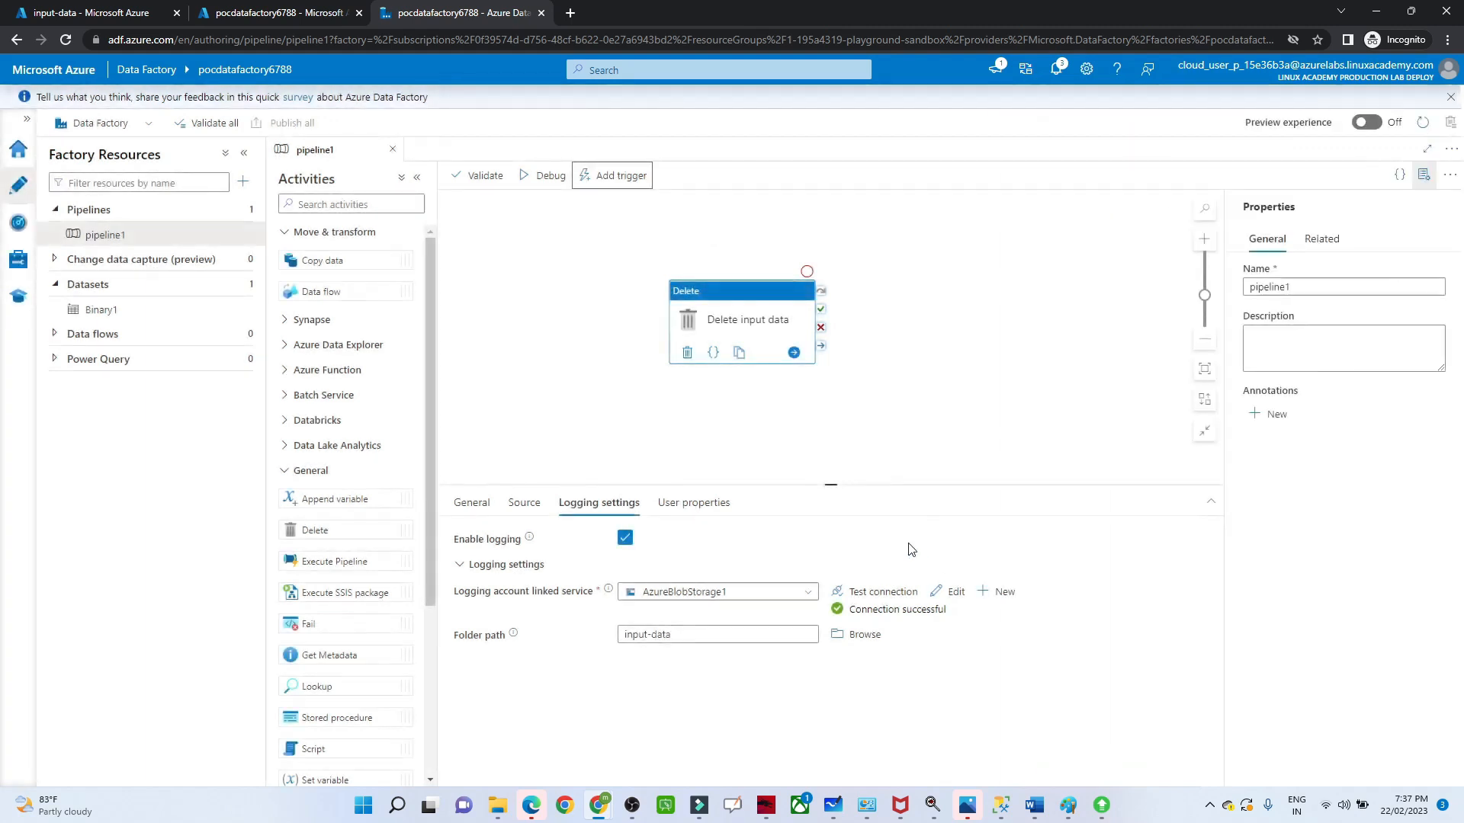
# Step: Monitor the triggered pipeline run with a refreshed run list, and reload the input-data container's blobs in the Azure portal to check emp_1.csv
pyautogui.click(19, 222)
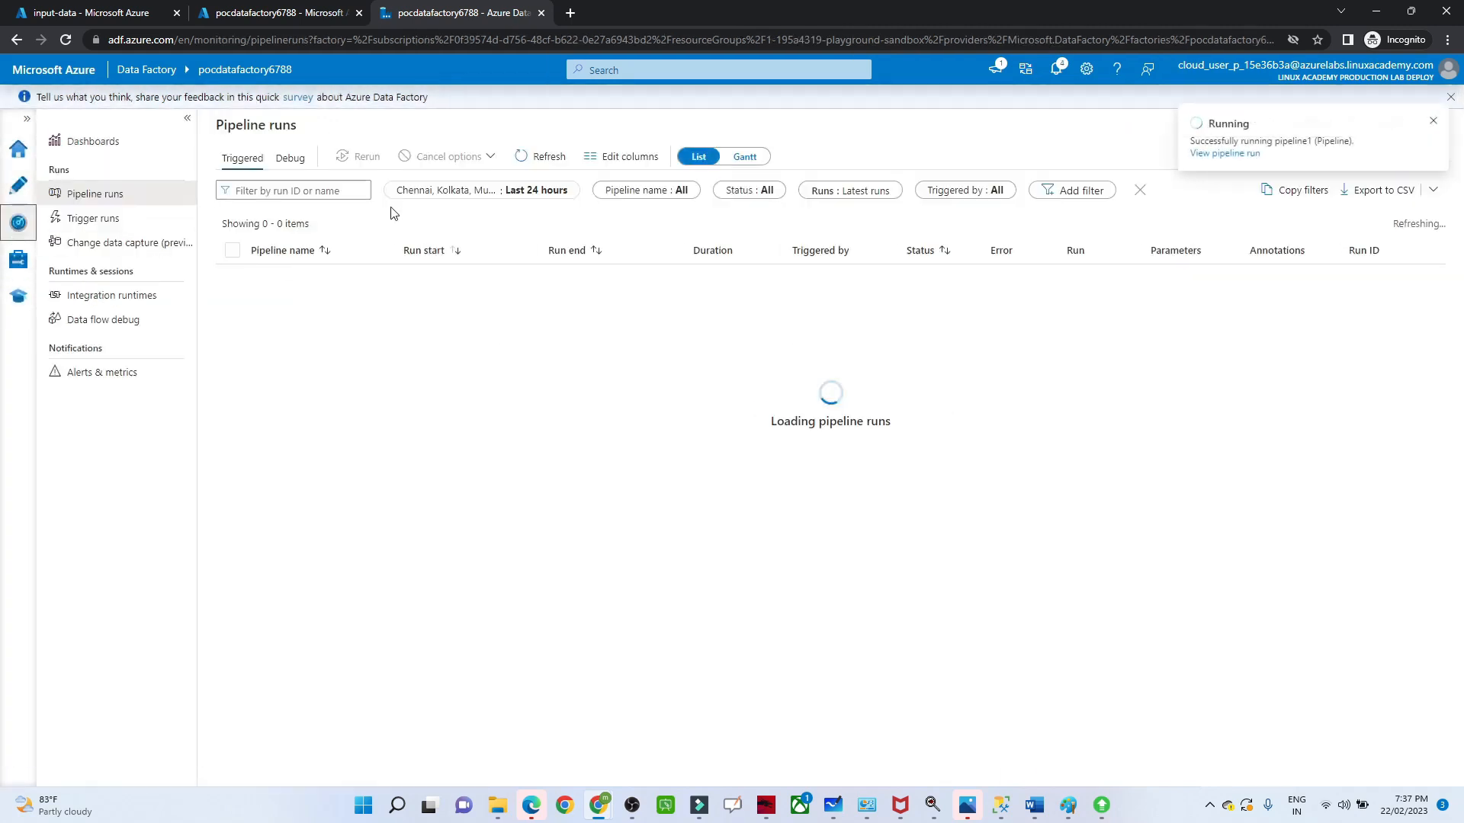
pyautogui.click(526, 160)
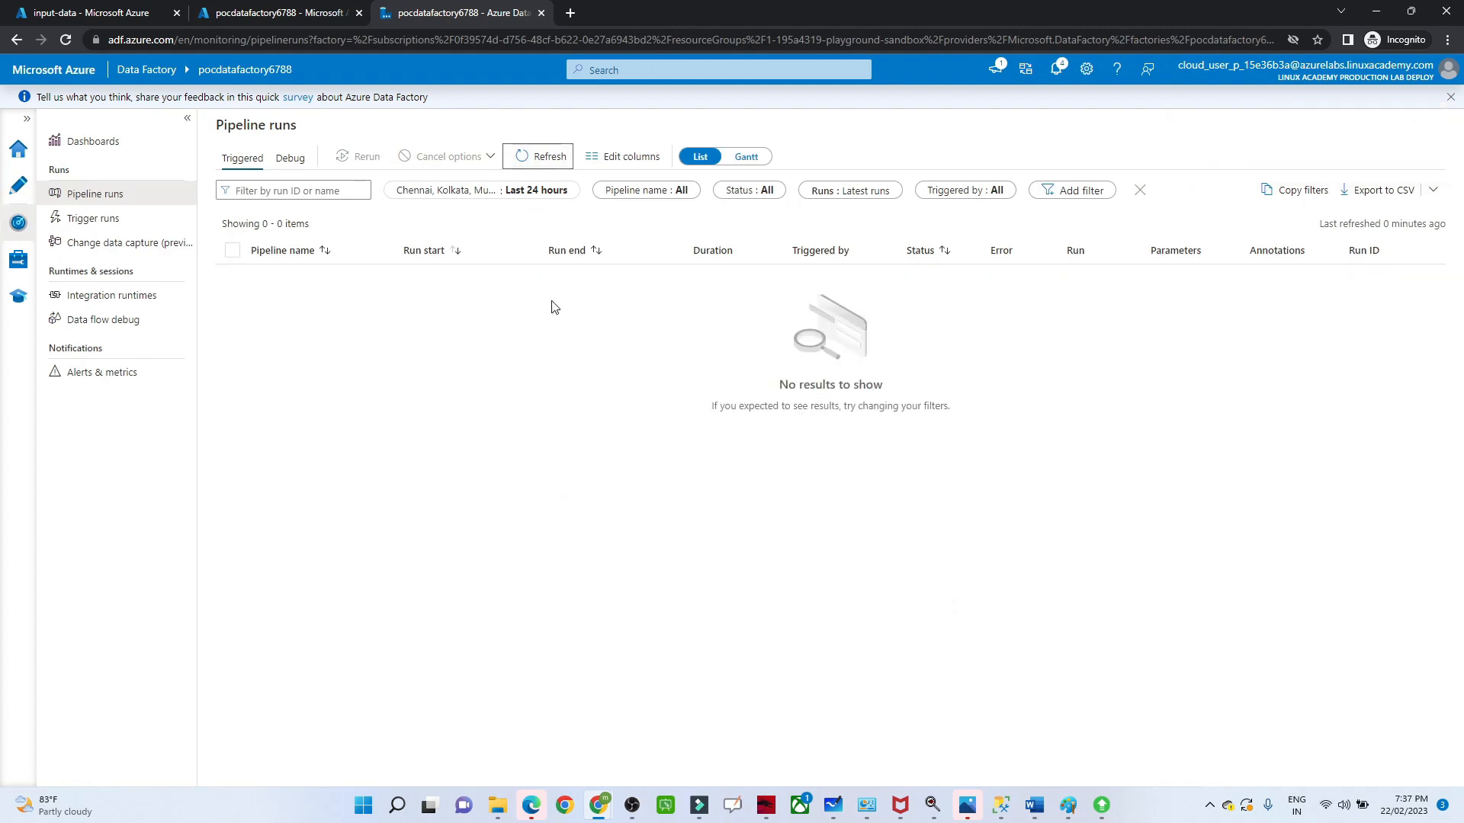
pyautogui.click(546, 162)
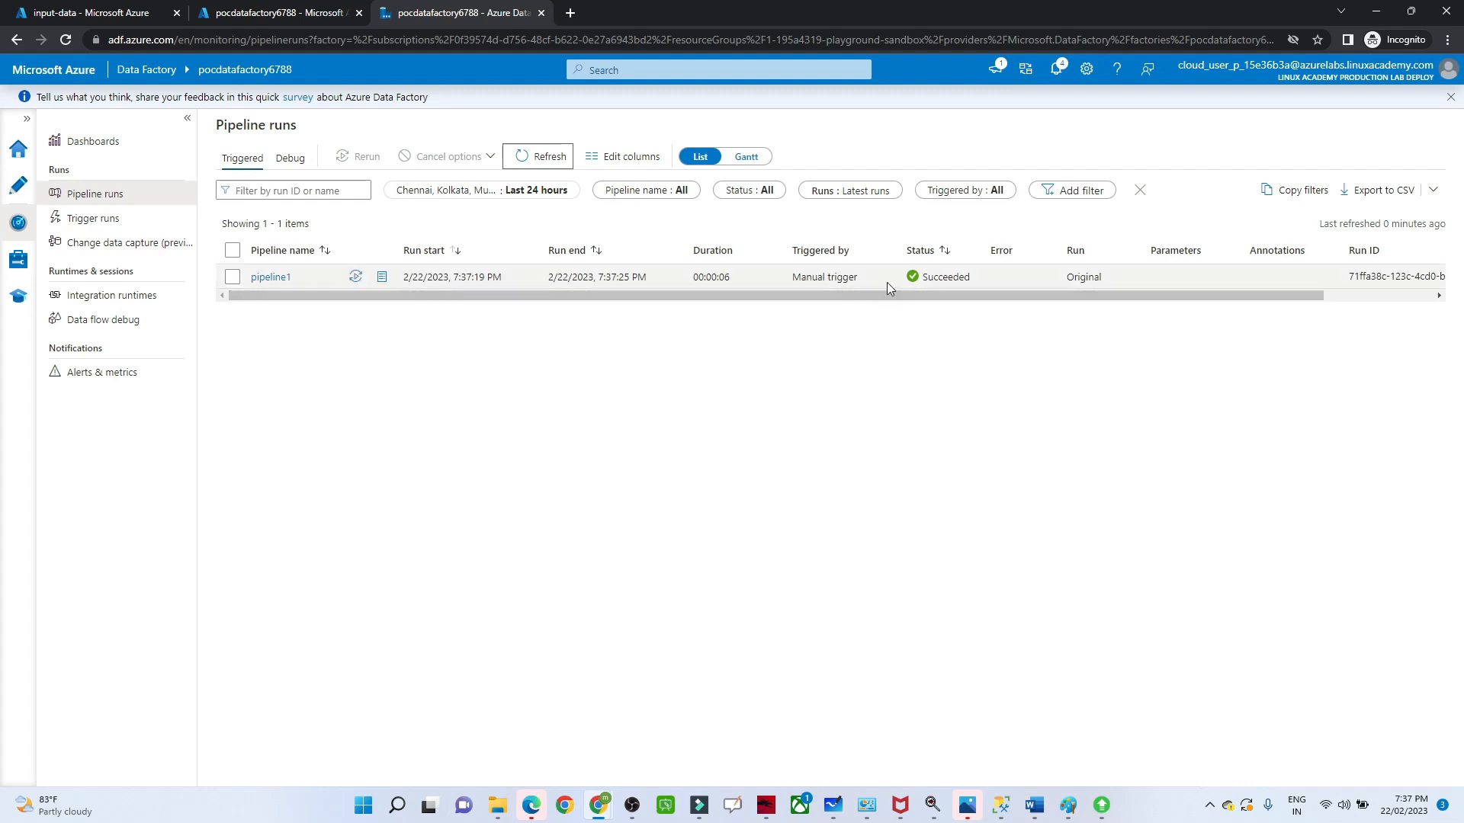
pyautogui.click(114, 11)
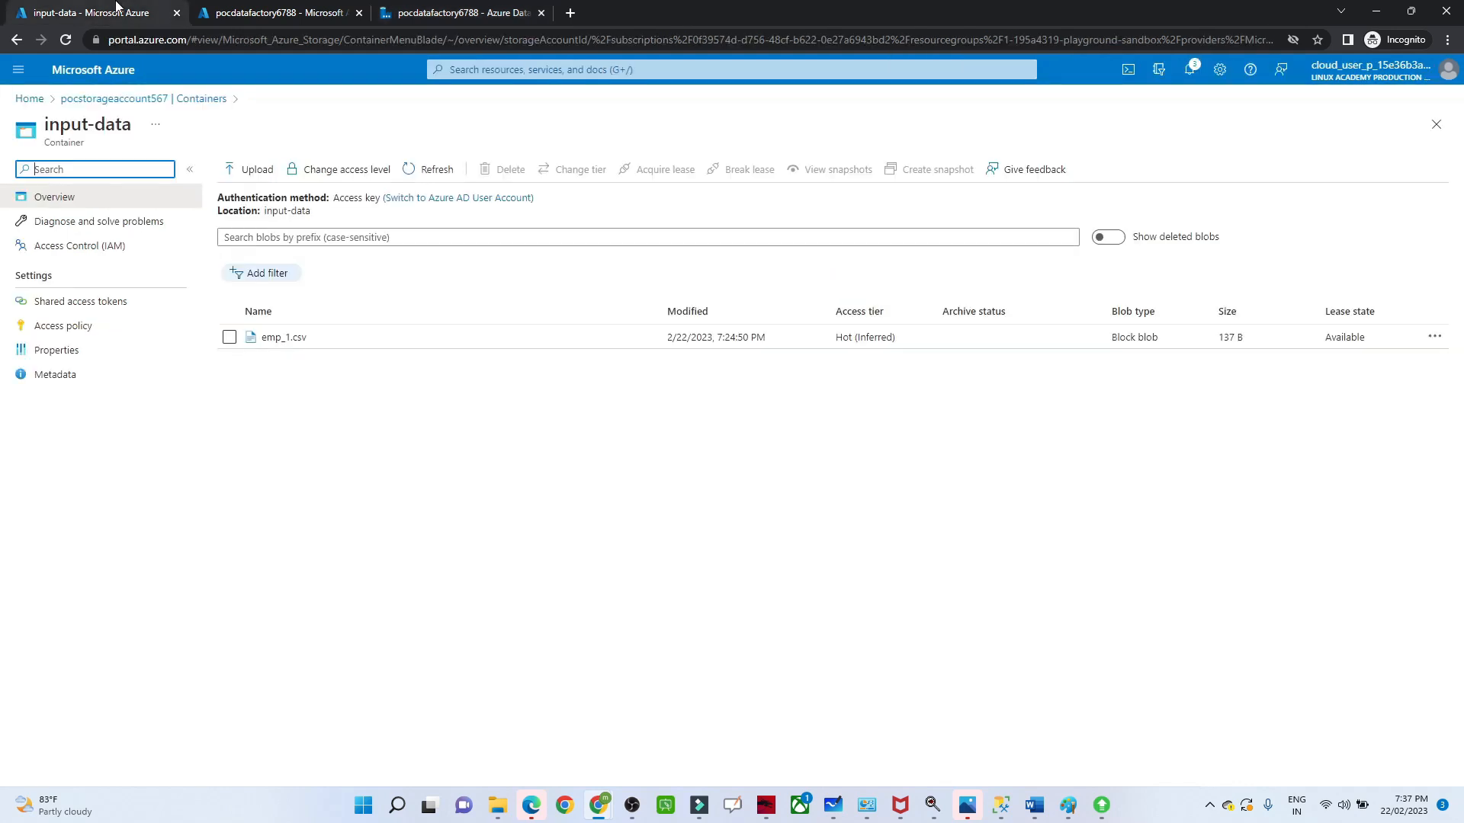
pyautogui.click(422, 168)
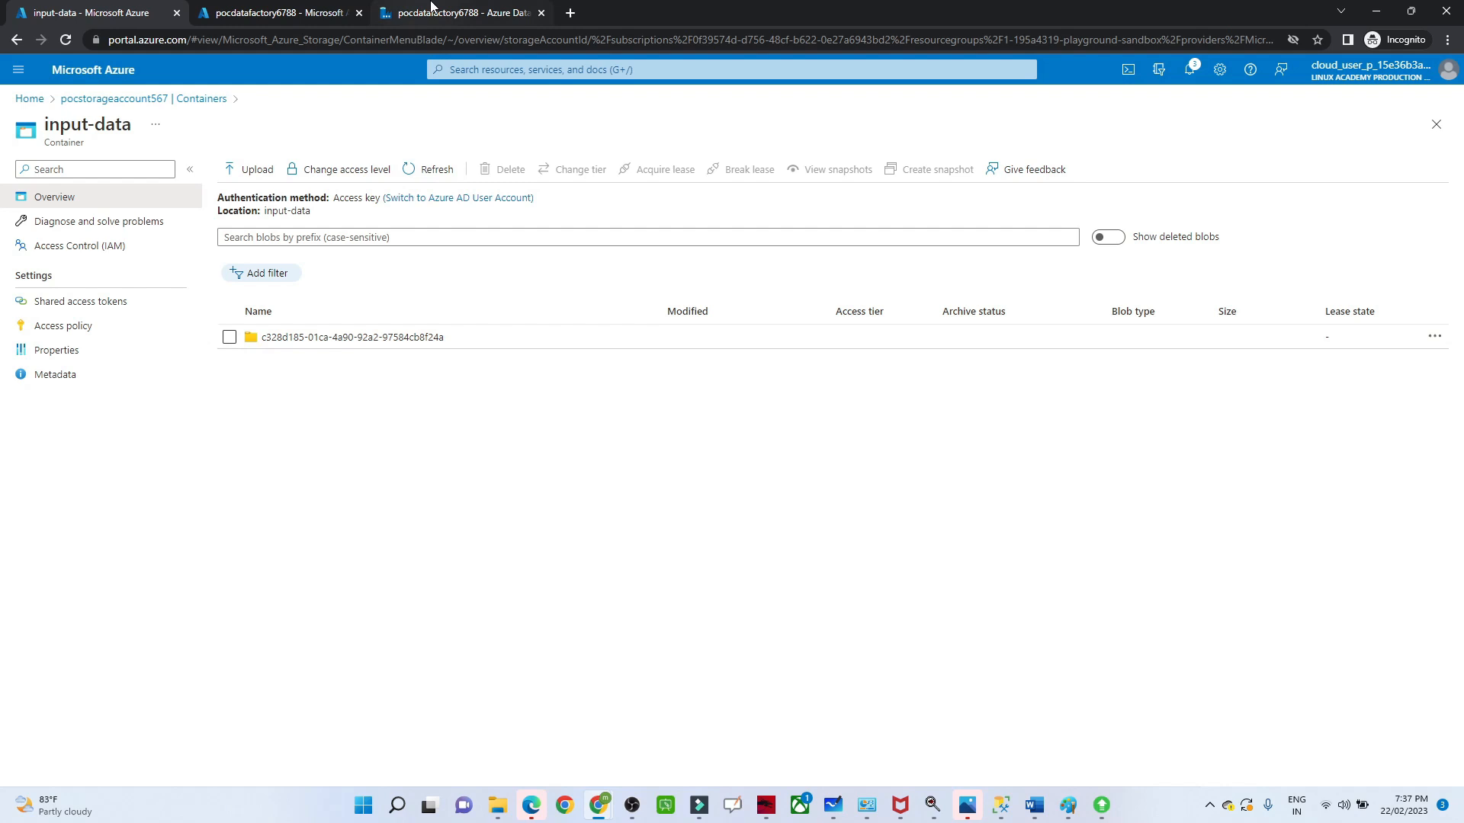
# Step: Return to pipeline1 in Data Factory Studio and review the logging settings of the Delete input data activity
pyautogui.moveTo(431, 6)
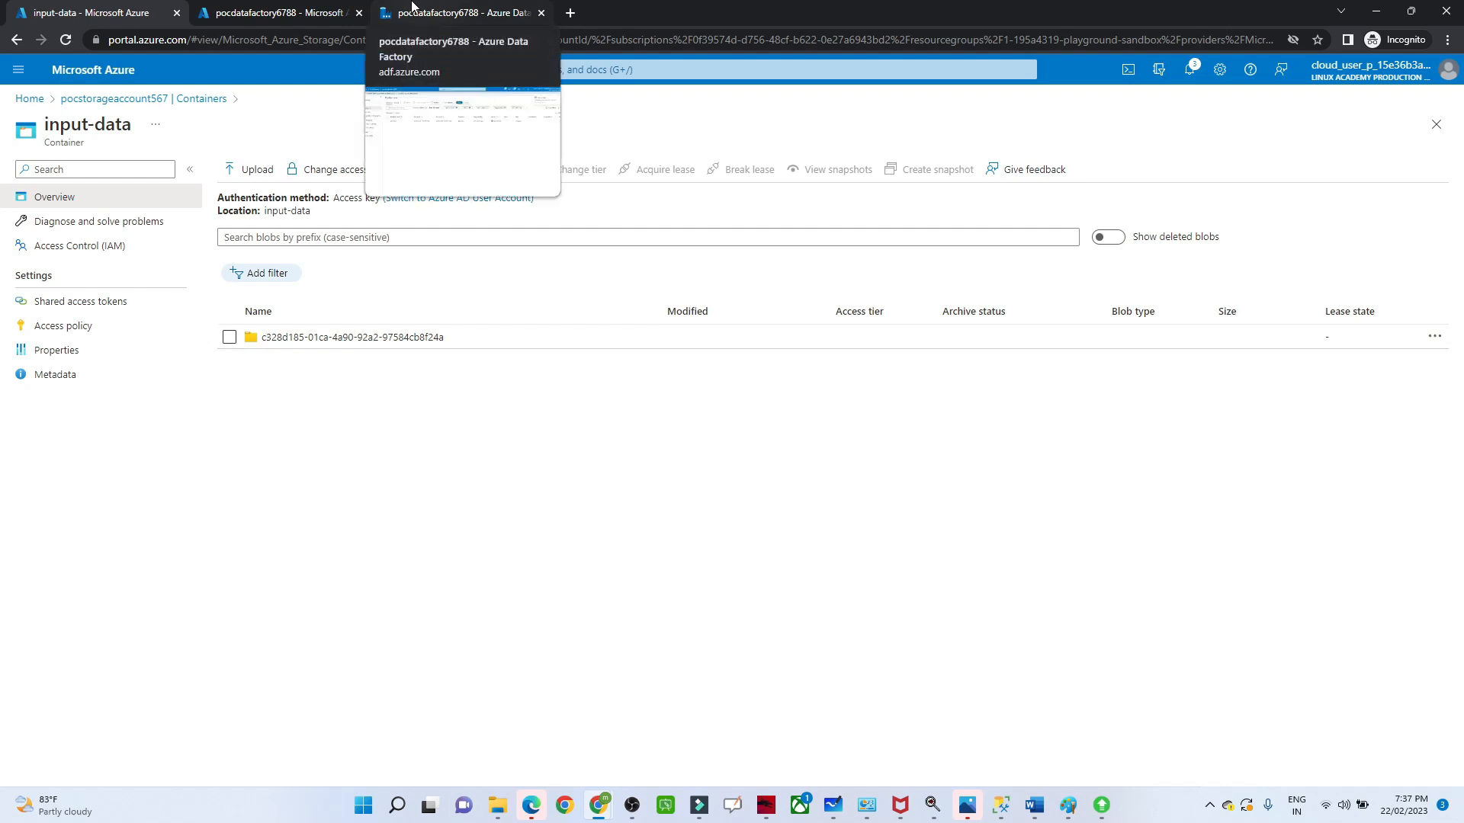
pyautogui.click(411, 6)
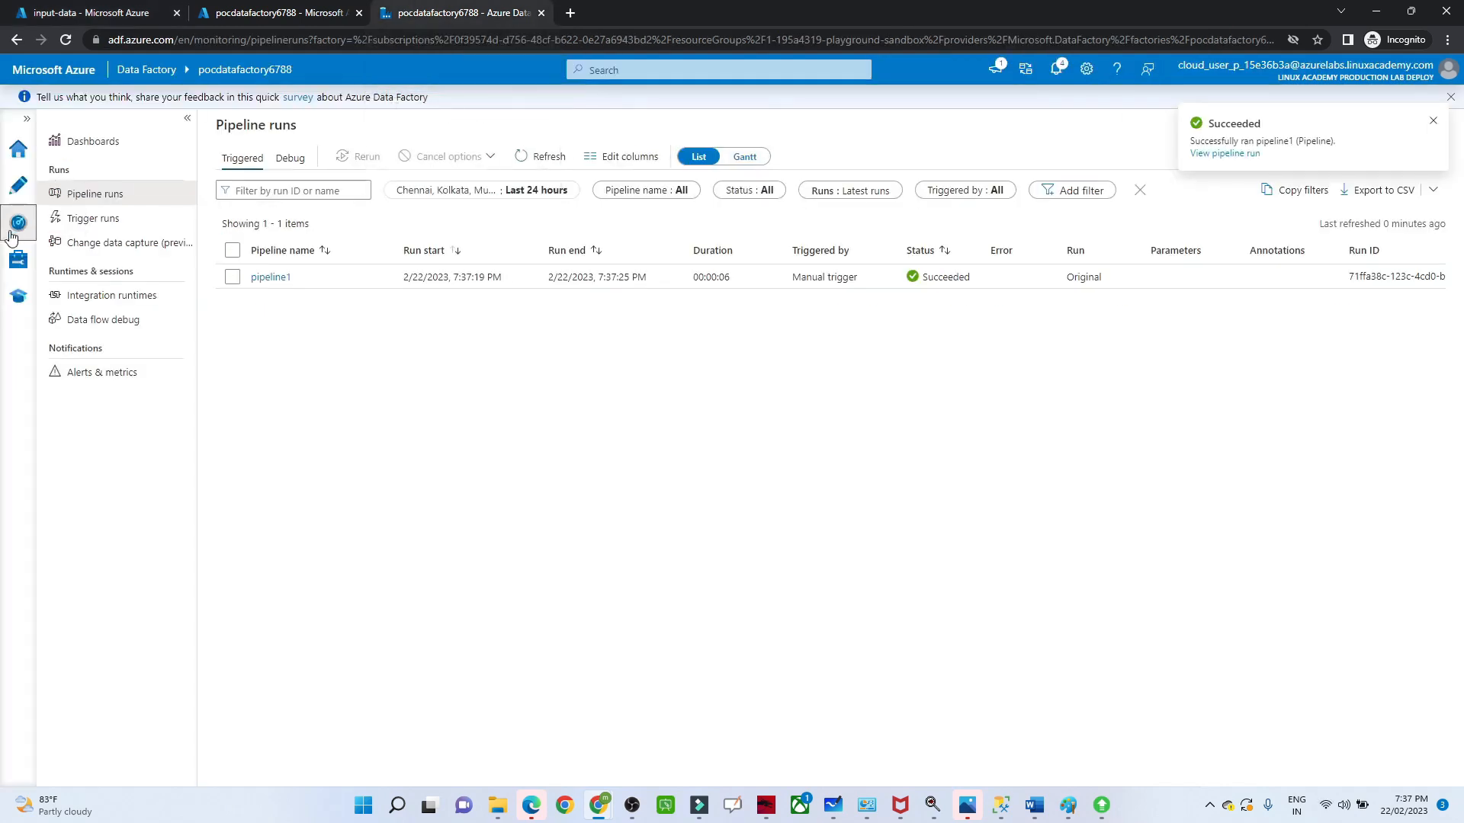
pyautogui.click(18, 185)
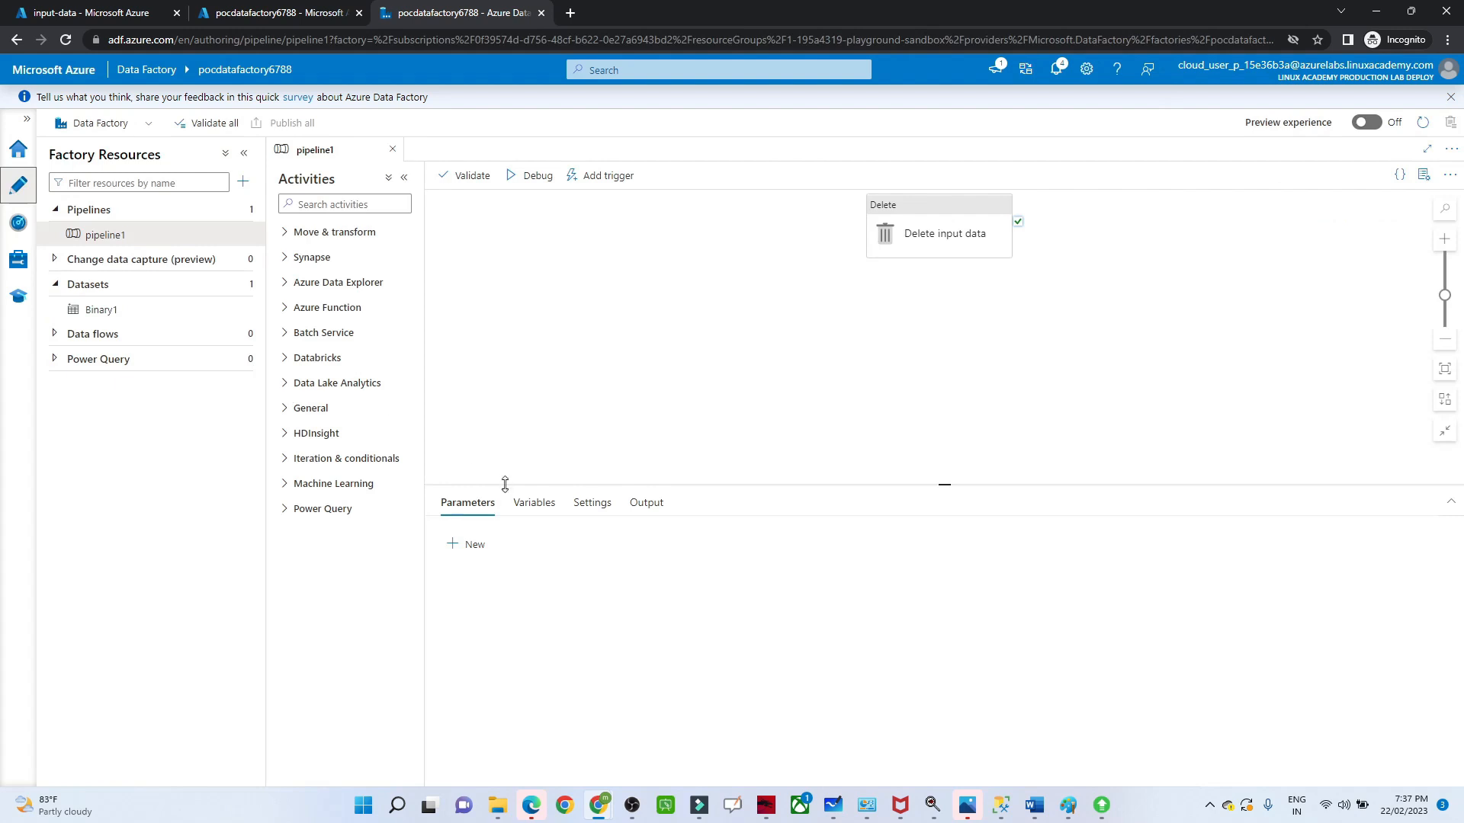
pyautogui.click(933, 204)
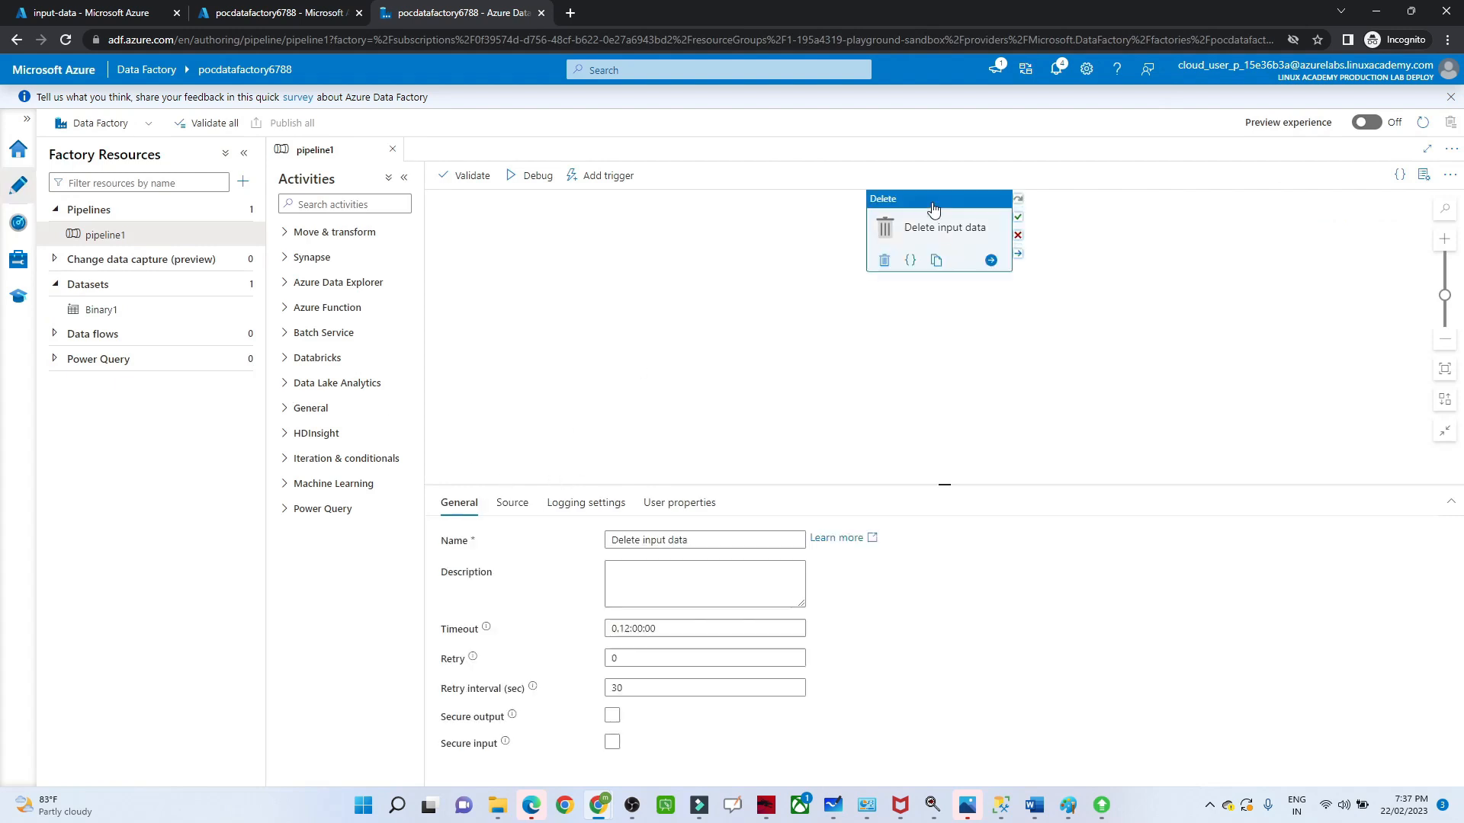
pyautogui.click(586, 504)
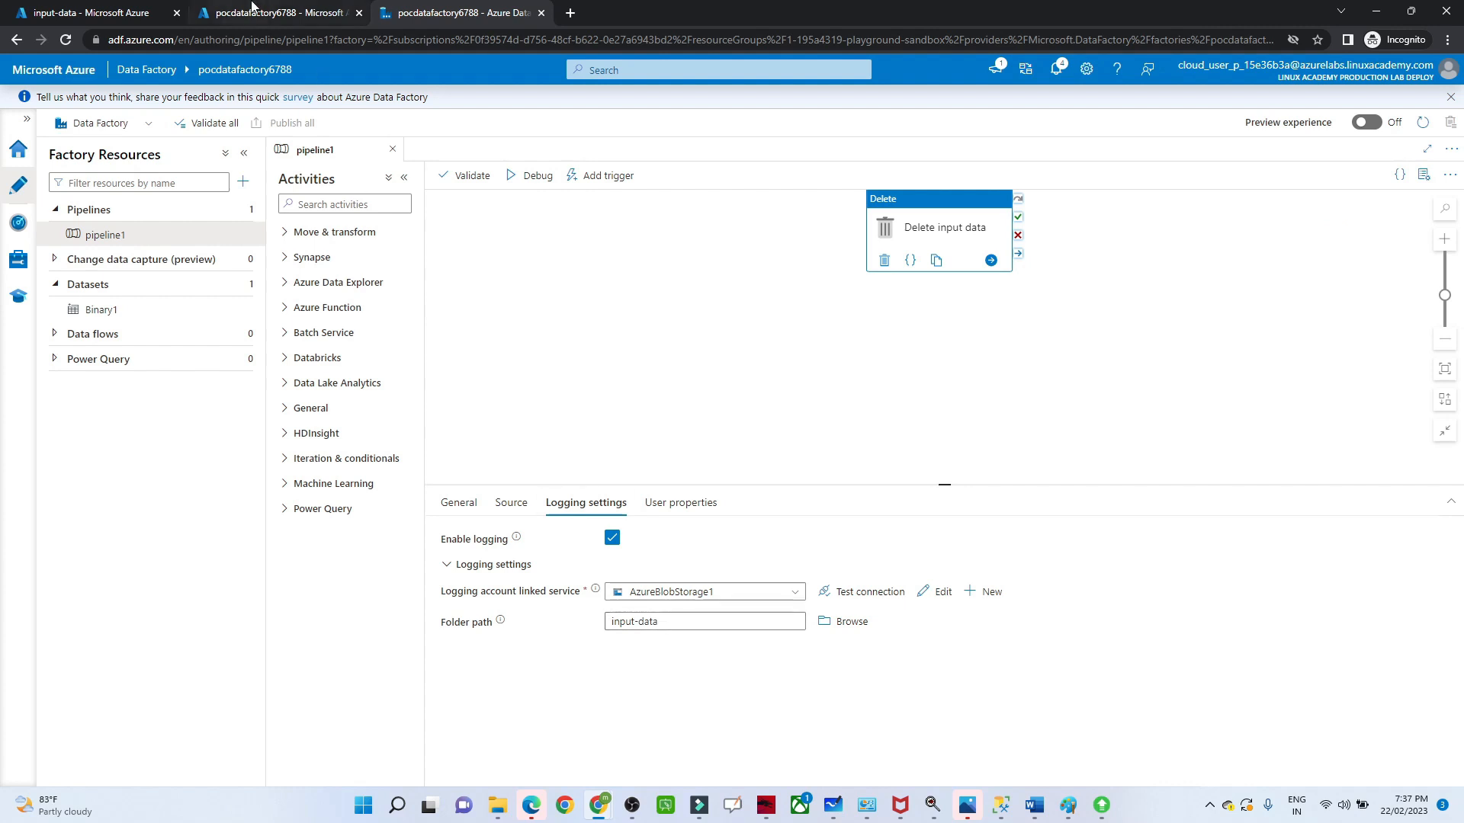
# Step: Inspect the log folder in the input-data container, go back to the storage account's container list, and return to the pipeline in Data Factory Studio
pyautogui.click(77, 12)
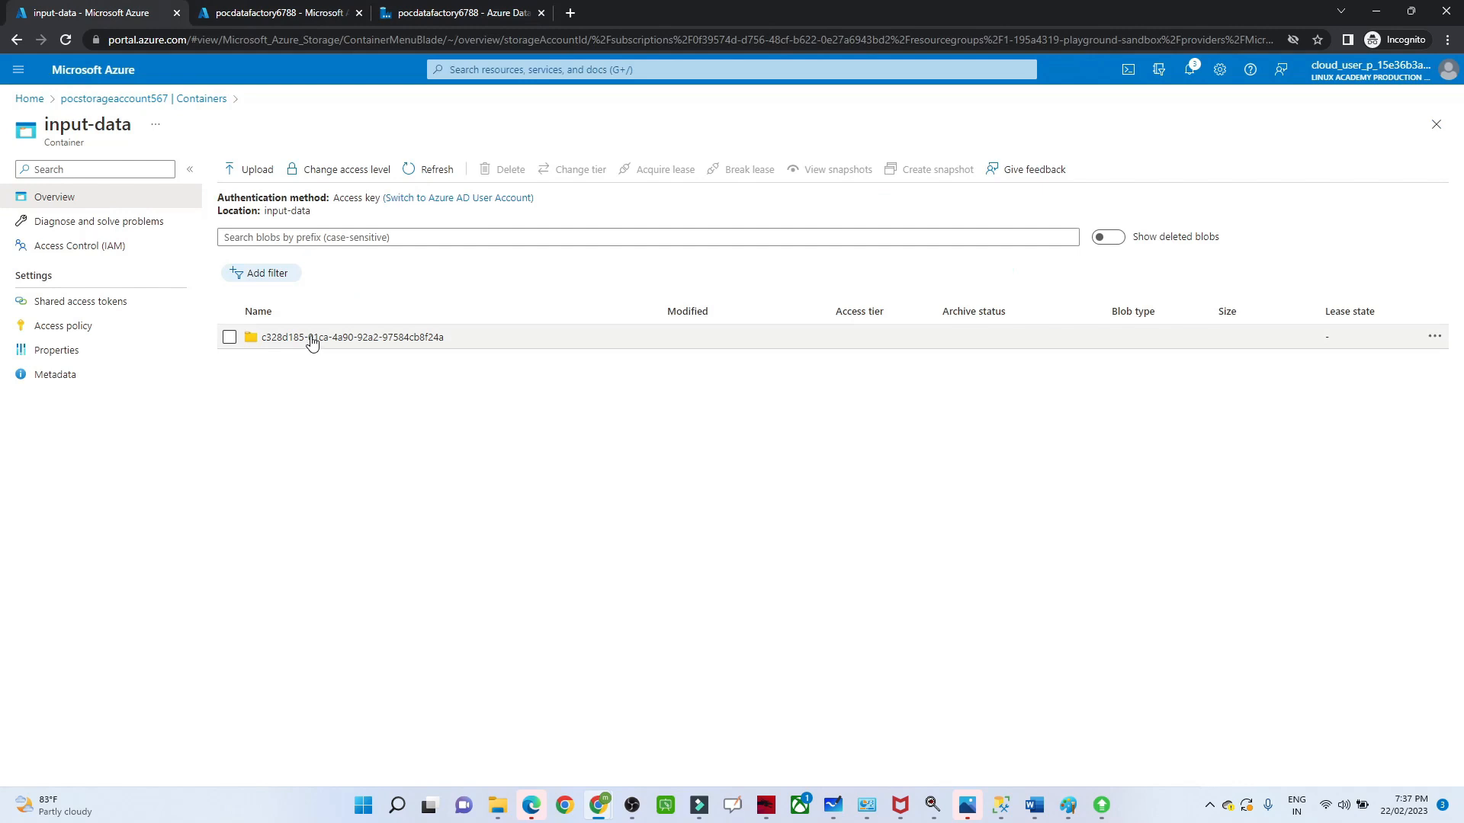
pyautogui.click(286, 338)
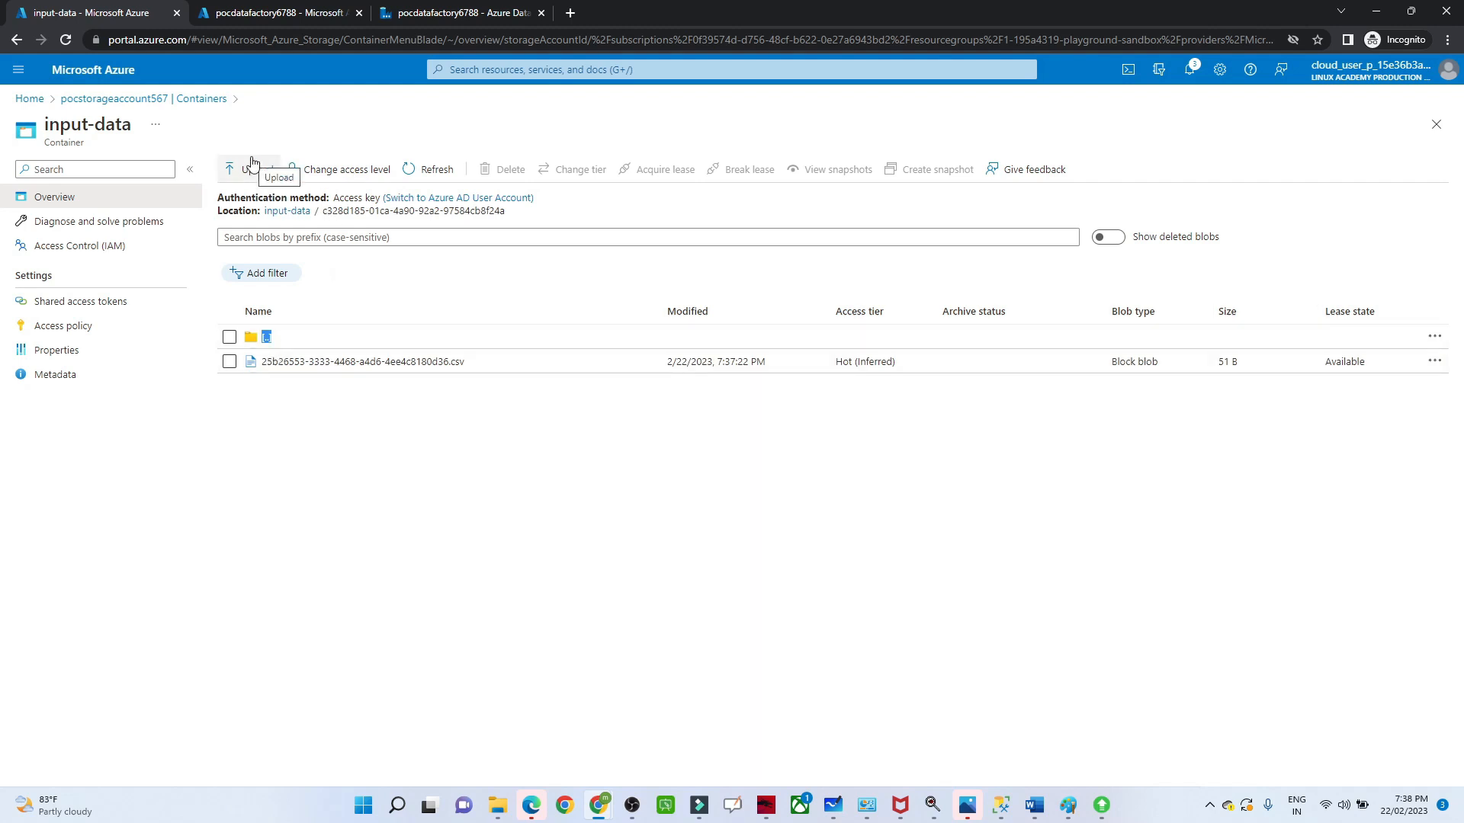
pyautogui.click(185, 110)
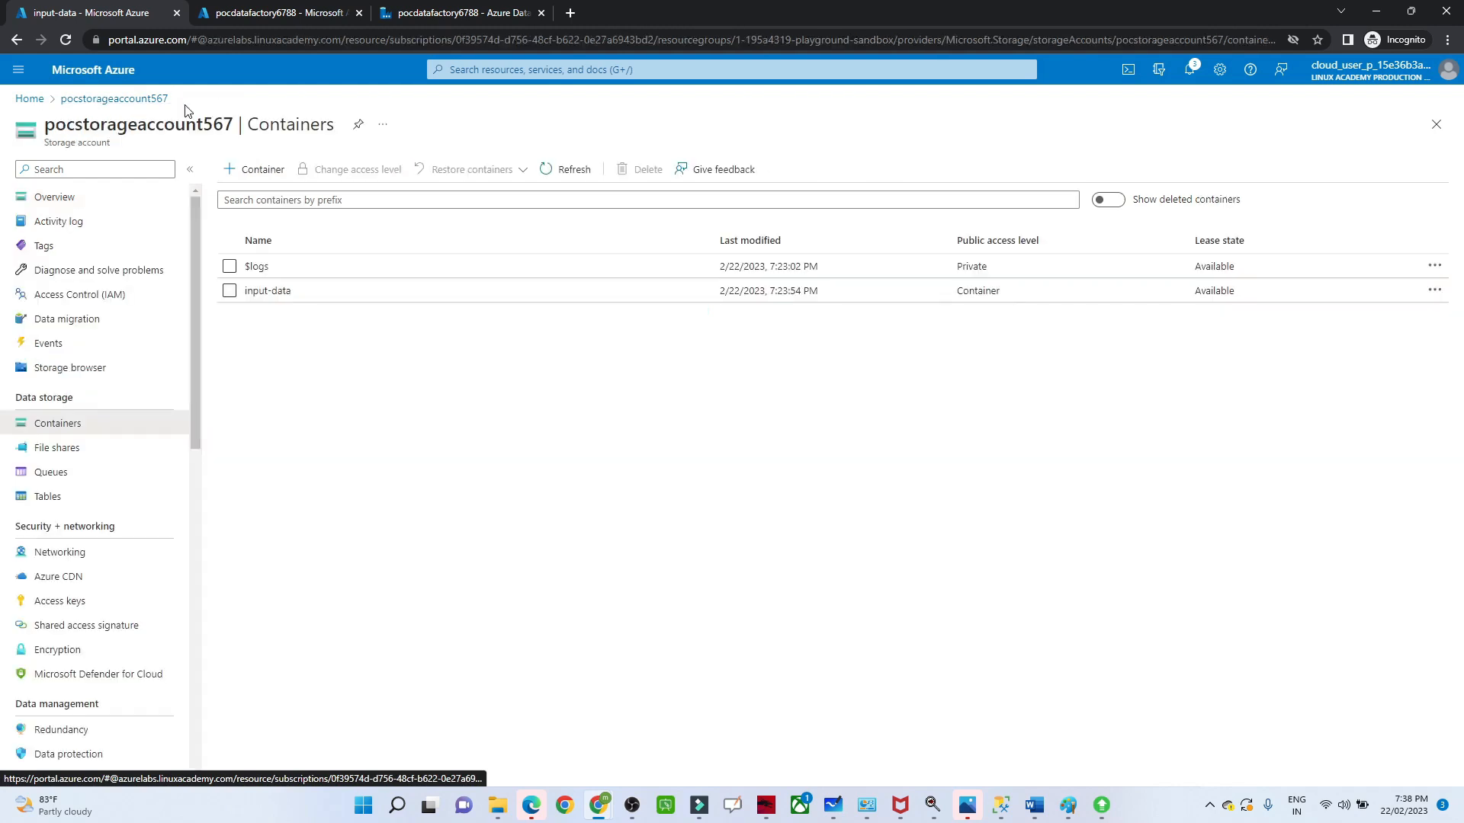
pyautogui.click(280, 294)
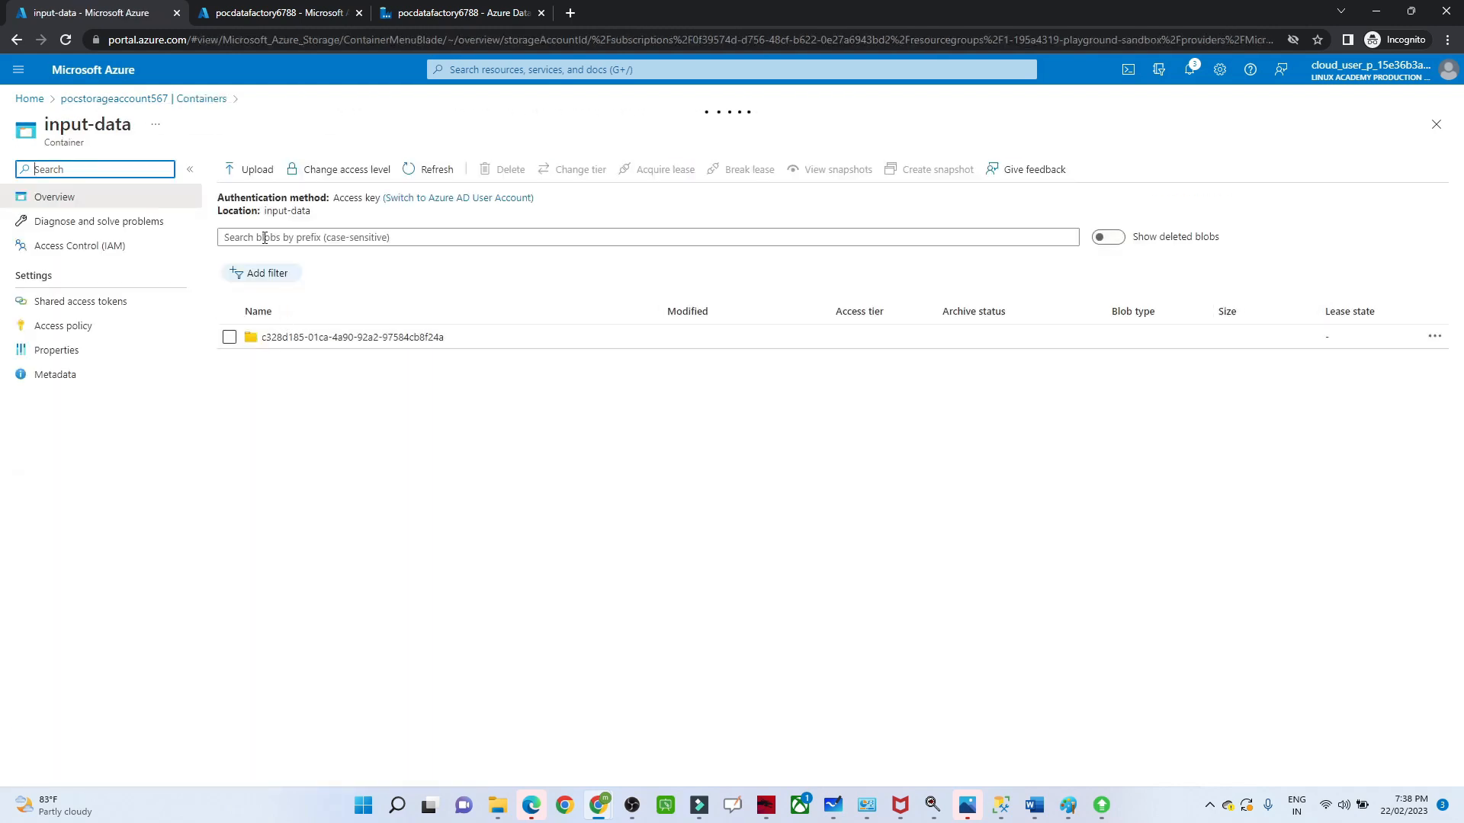
pyautogui.click(200, 99)
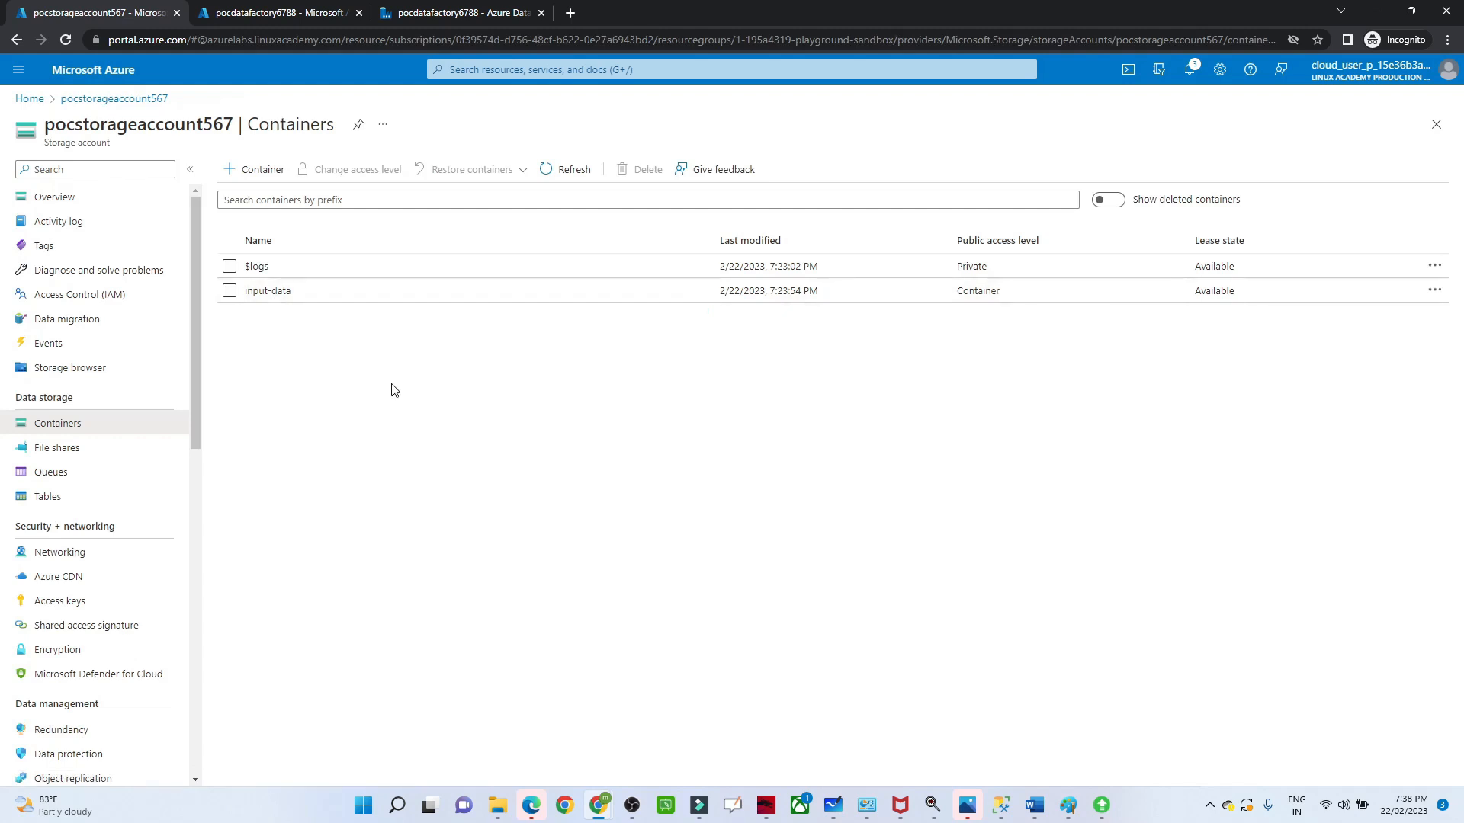
pyautogui.click(424, 5)
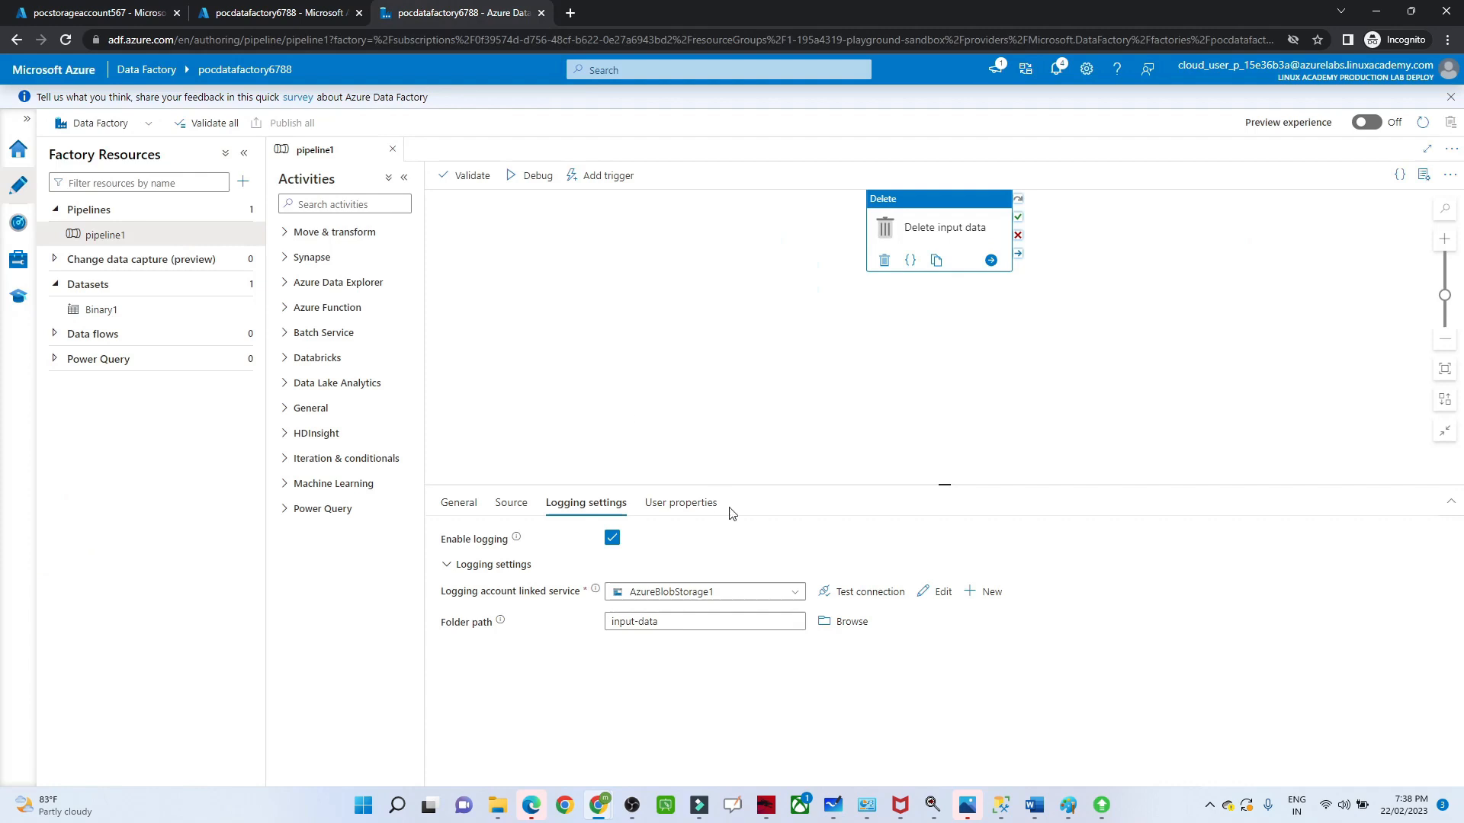